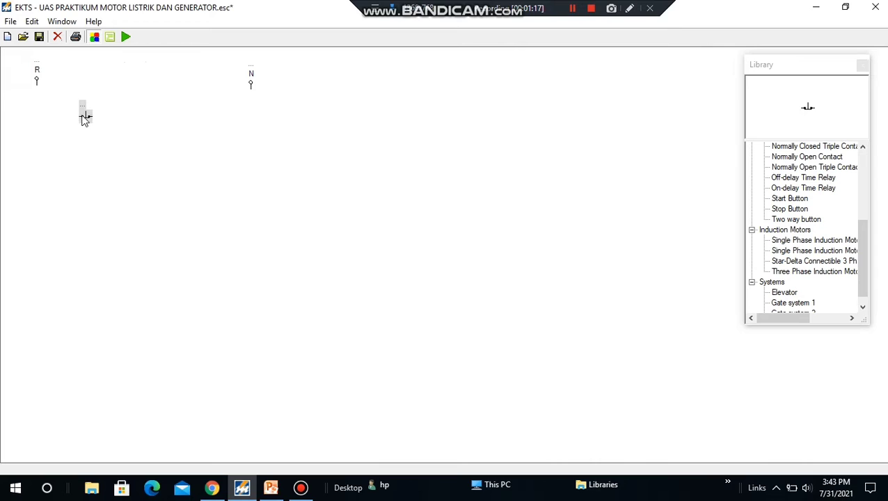
Place a start button and a contactor in line with the stop button and wire the three in series, moving N farther out.
click(791, 199)
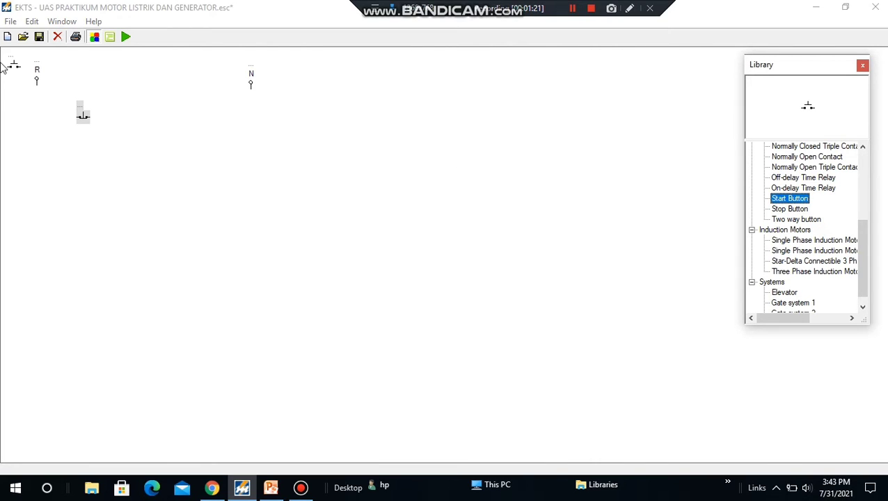
drag(14, 68, 155, 120)
drag(860, 244, 857, 210)
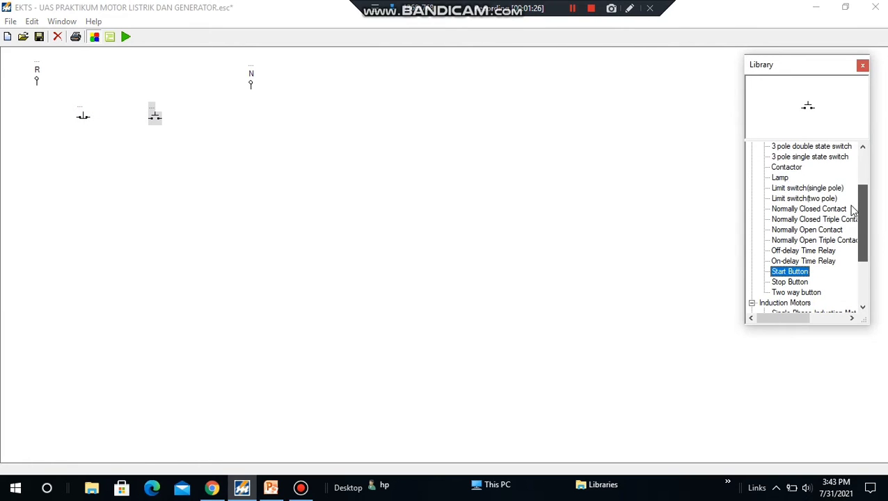
click(785, 168)
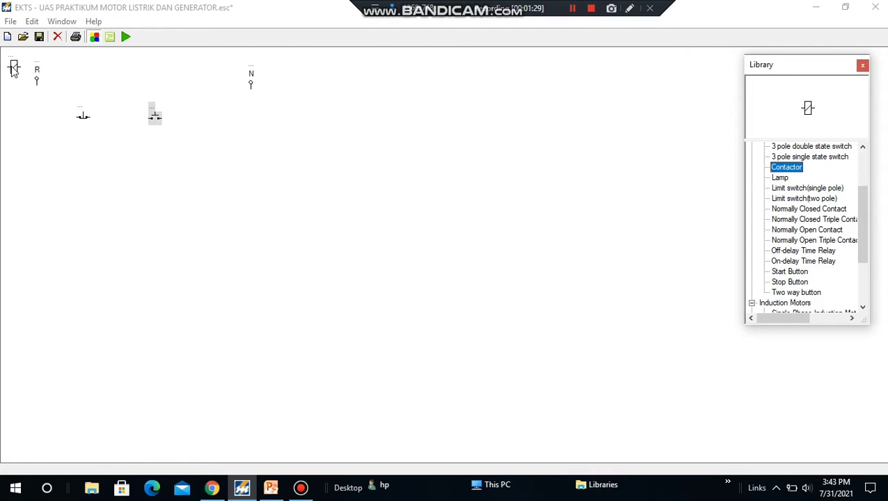
drag(14, 67, 221, 117)
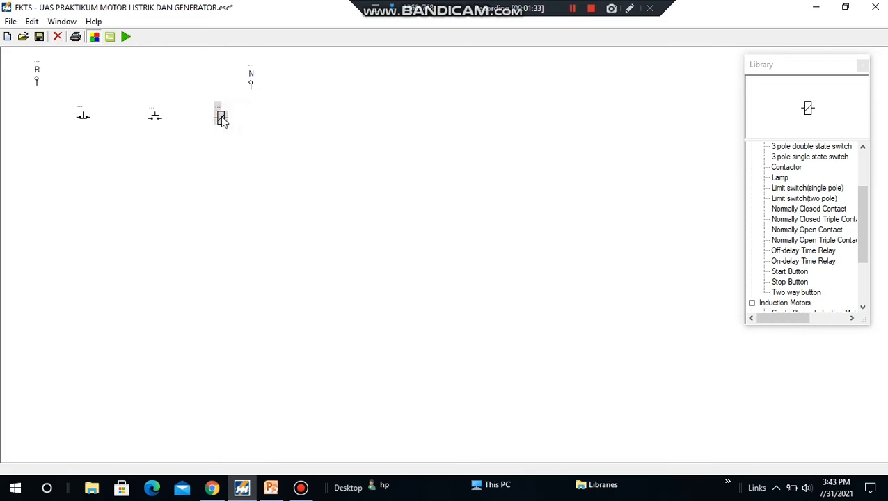
drag(251, 82, 270, 79)
drag(92, 118, 214, 120)
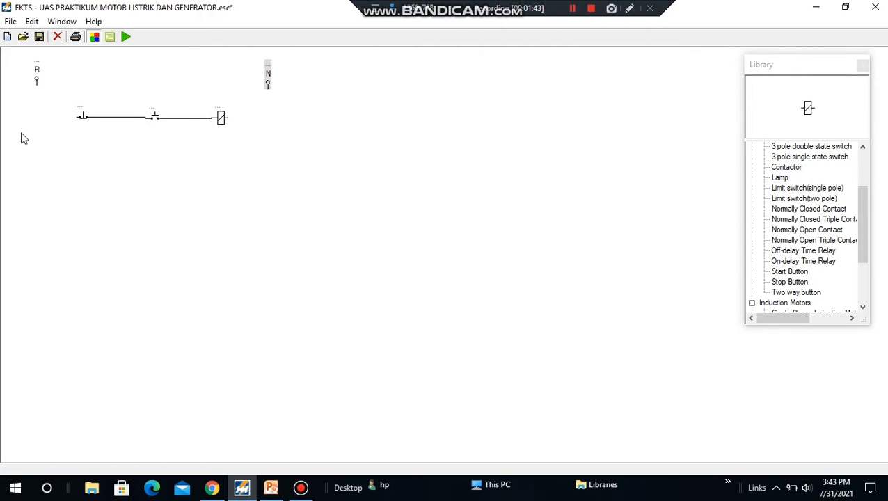
Label the stop button STOP, the start button START and the contactor K1.
click(80, 110)
click(154, 113)
click(153, 109)
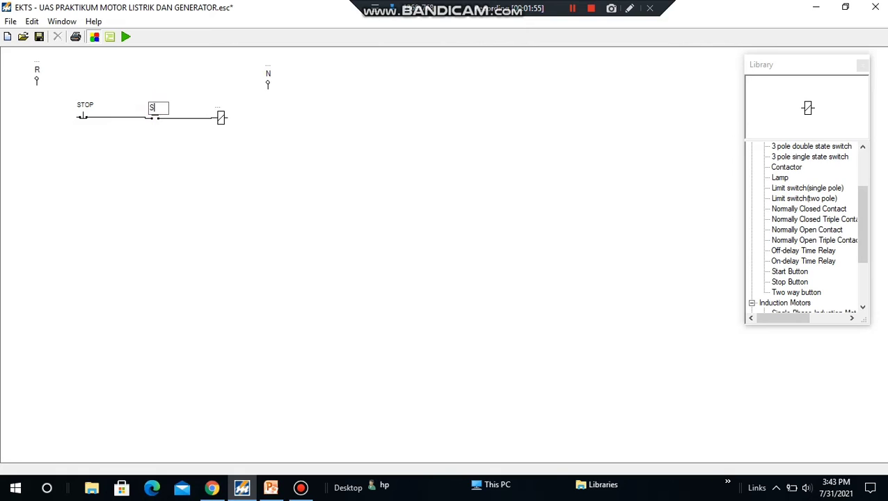
click(220, 110)
click(219, 107)
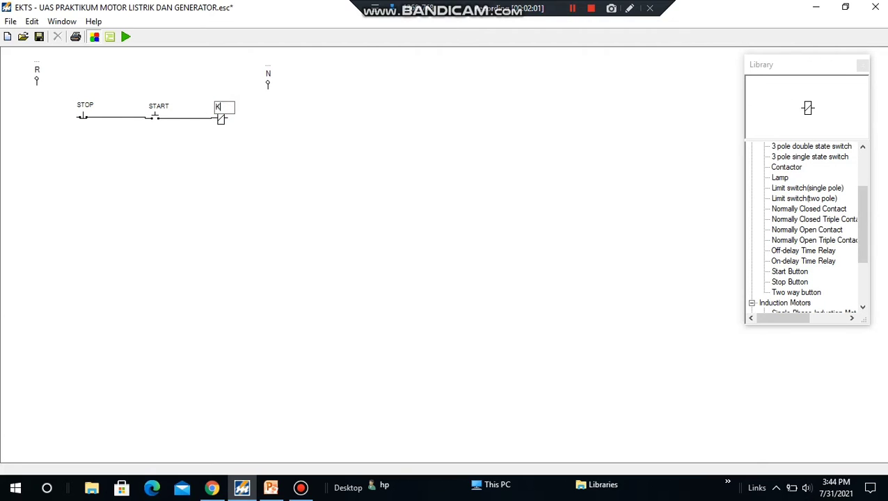
click(575, 10)
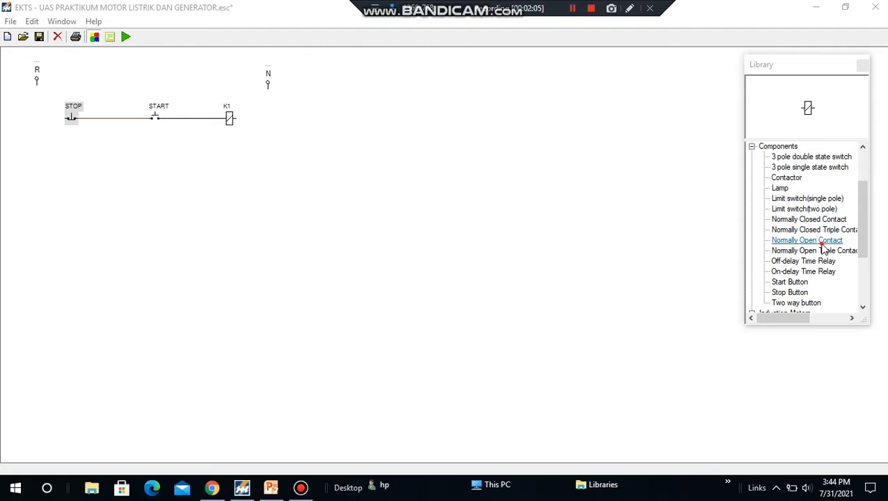
Place a normally open contact and an on-delay time relay below the first rung and wire them together.
click(807, 240)
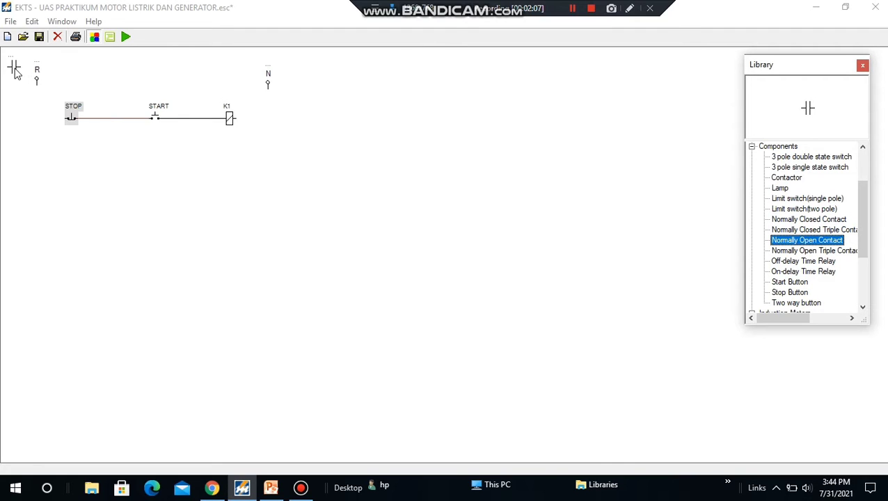
drag(15, 69, 117, 162)
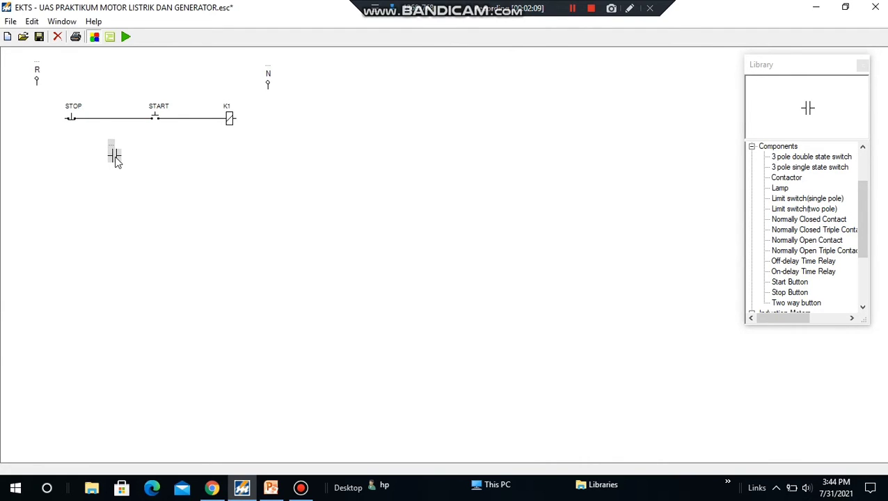
click(819, 275)
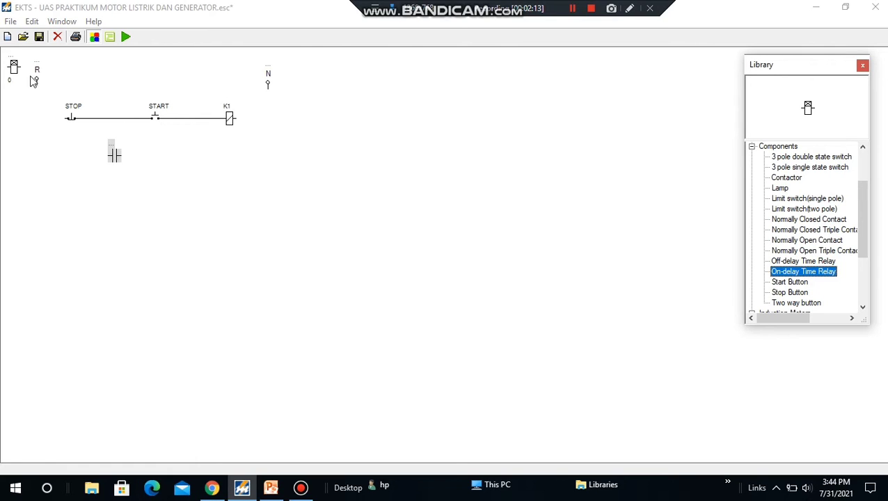
drag(17, 73, 118, 156)
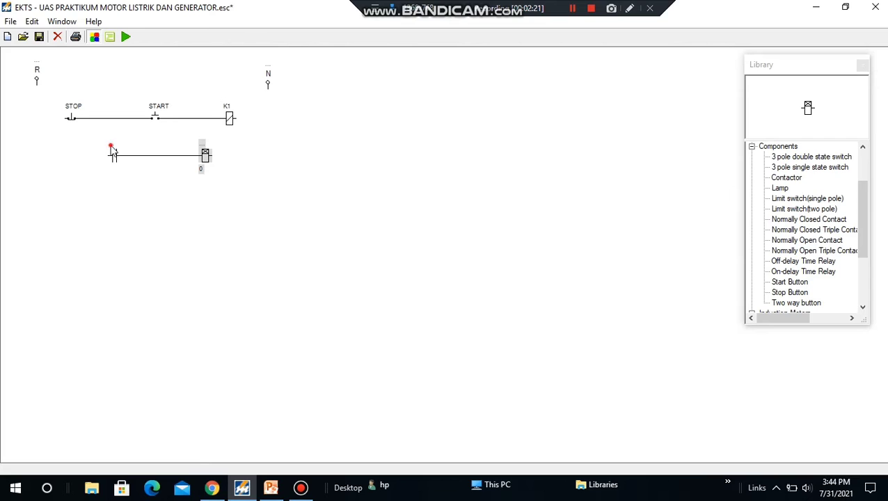
Assign the normally open contact below the START button to K1.
click(111, 148)
click(146, 160)
click(112, 145)
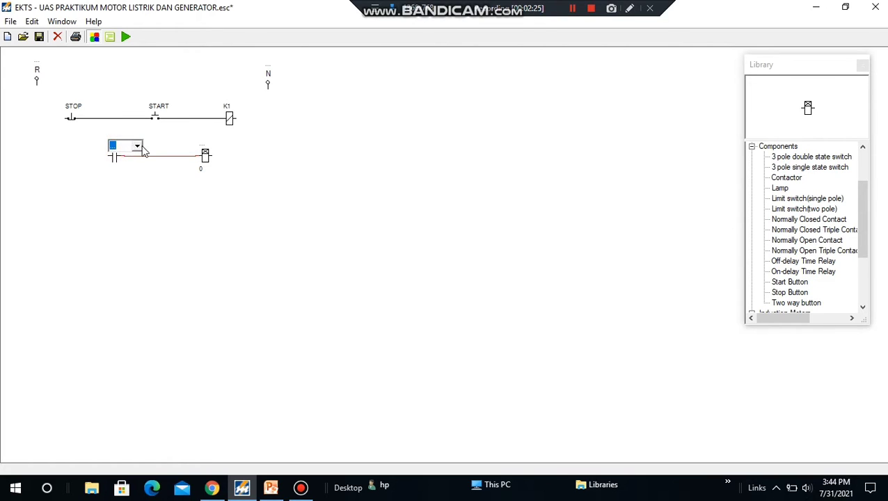
click(139, 148)
click(134, 169)
Label the on-delay time relay T1 and set its delay to 5.
click(203, 146)
click(200, 168)
text(5)
click(262, 183)
click(572, 10)
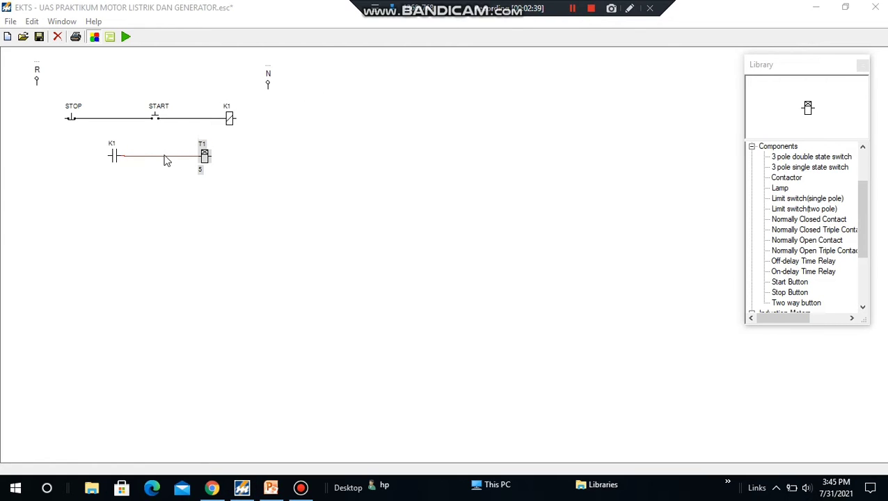
Delete the wire between the K1 contact and the T1 time relay.
click(167, 161)
click(167, 160)
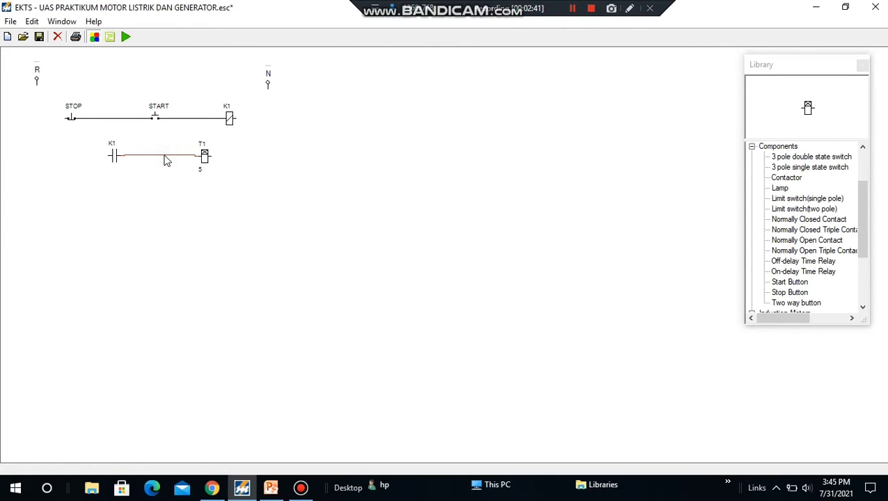
key(Delete)
Wire the K1 contact in parallel with the START button and connect T1's input to the line feeding the K1 contactor.
click(120, 159)
drag(118, 157, 167, 118)
drag(121, 156, 107, 119)
click(198, 157)
drag(197, 132, 196, 120)
click(573, 9)
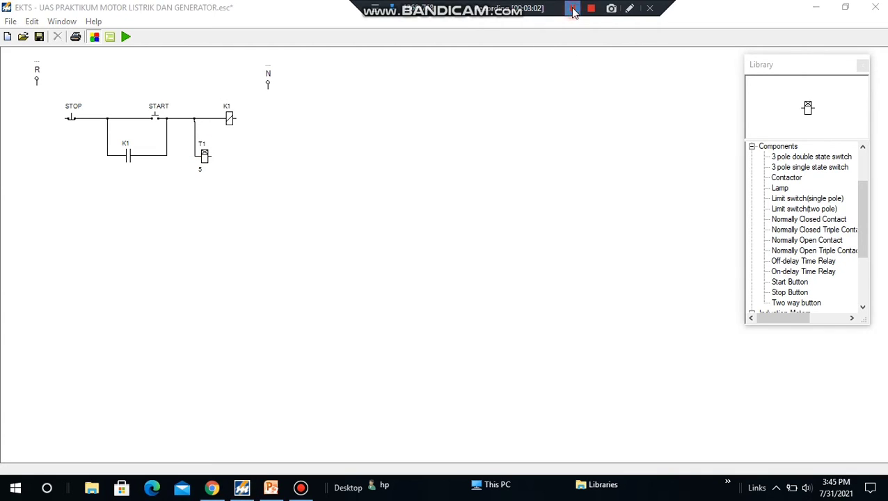
Build a second rung from a normally open contact, a normally closed contact and a contactor, wired in series.
click(814, 240)
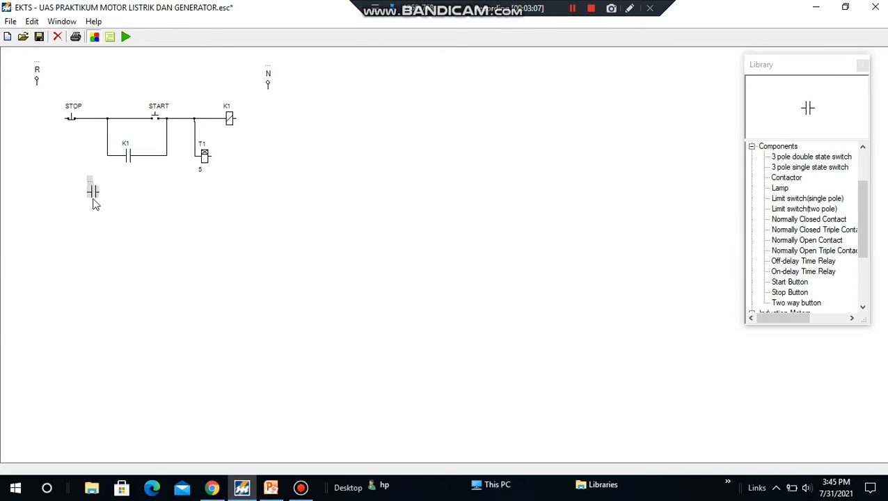
click(81, 216)
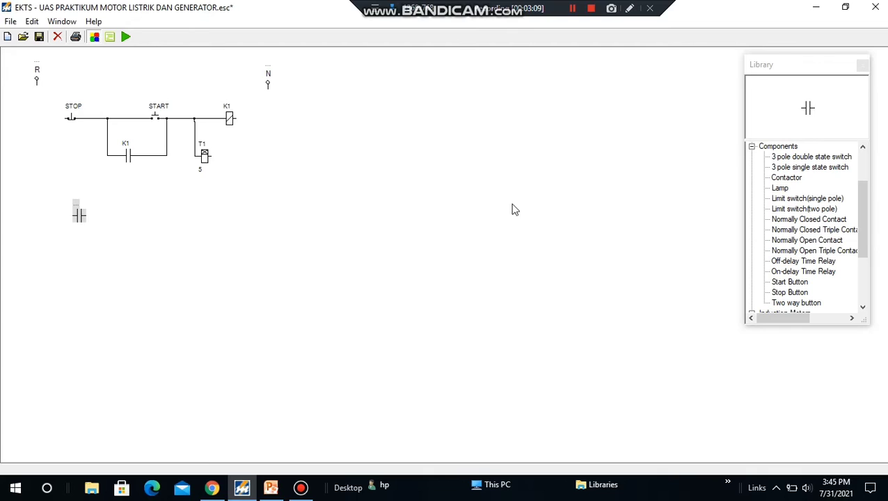
click(835, 220)
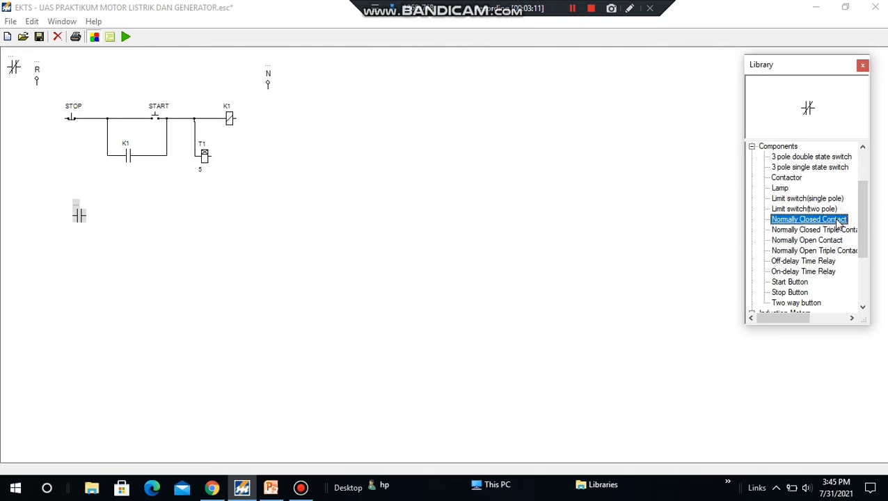
click(142, 217)
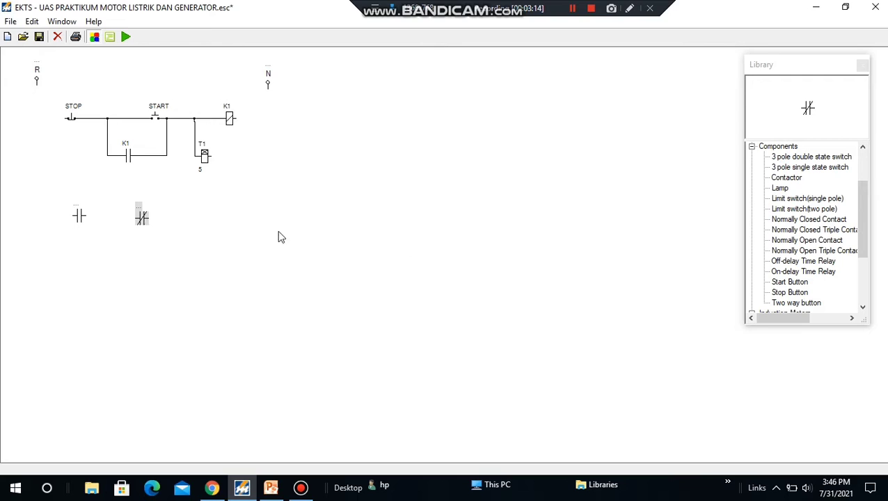
click(793, 179)
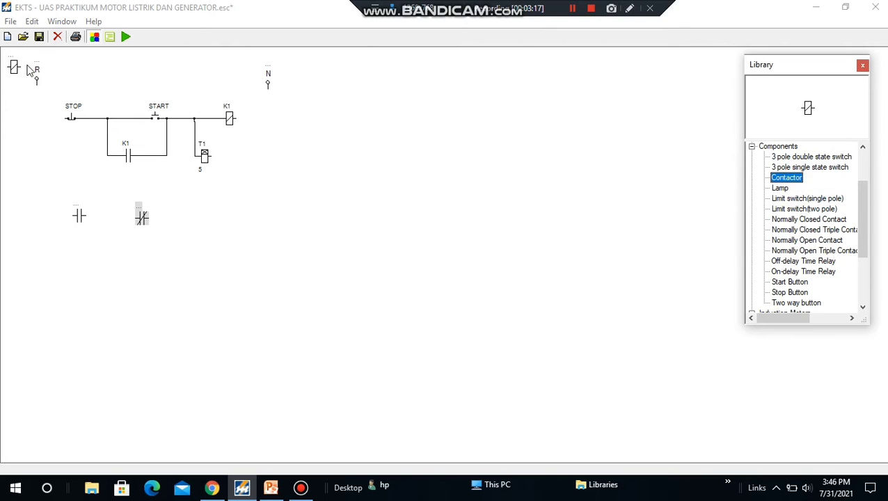
click(223, 221)
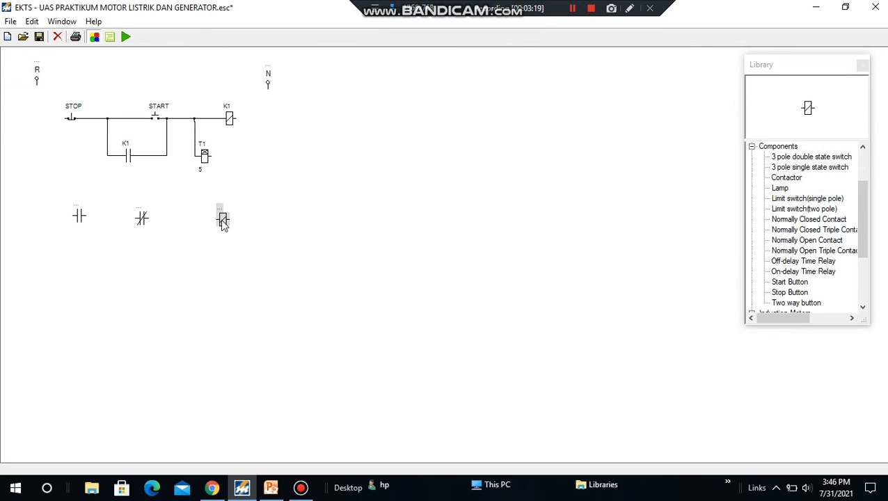
drag(222, 220, 219, 215)
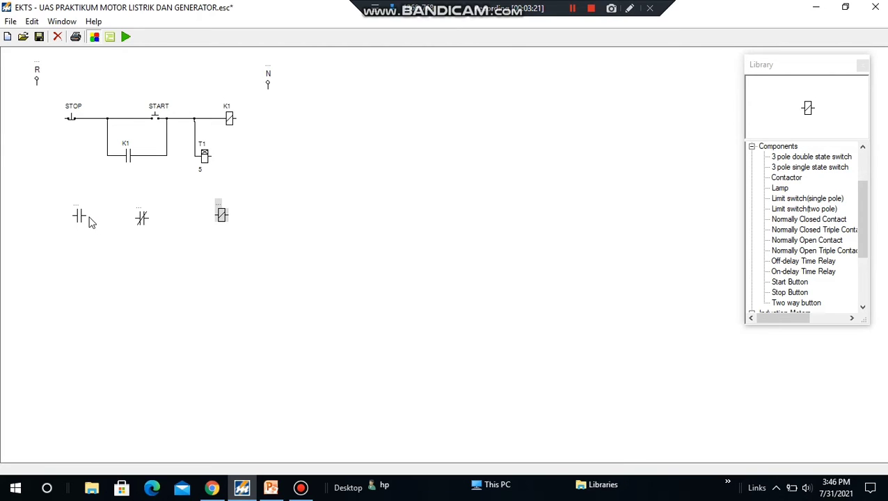
drag(87, 217, 216, 219)
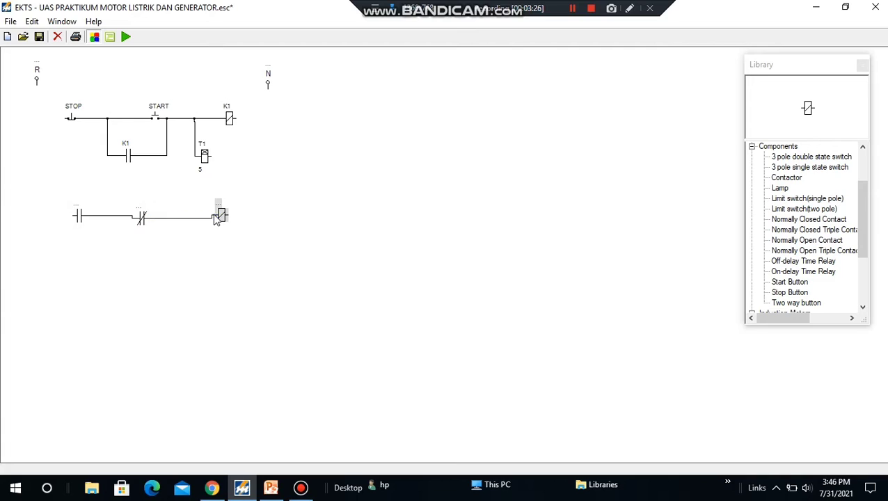
Assign the second rung's normally open contact to K1 and its normally closed contact to T1.
double_click(78, 206)
click(103, 207)
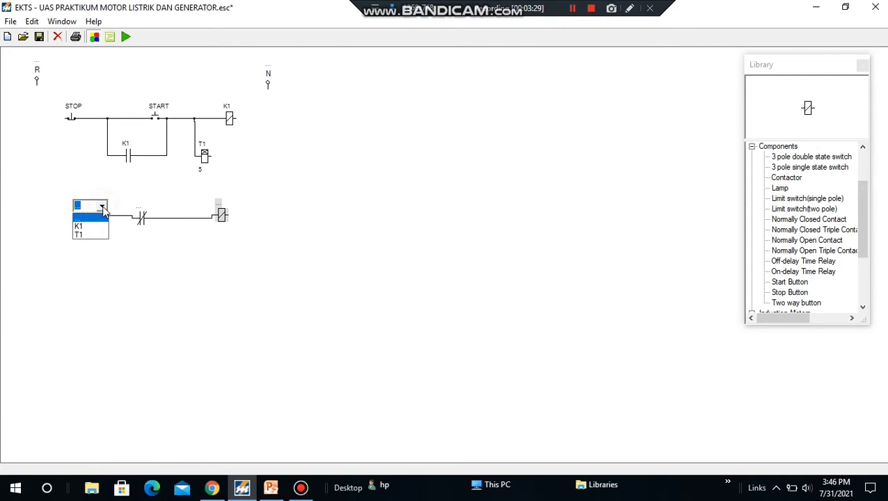
click(96, 225)
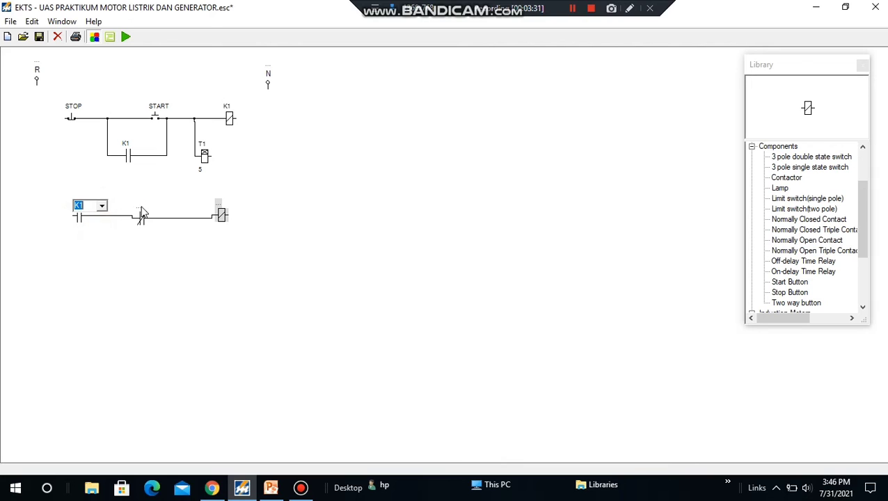
double_click(140, 208)
click(165, 209)
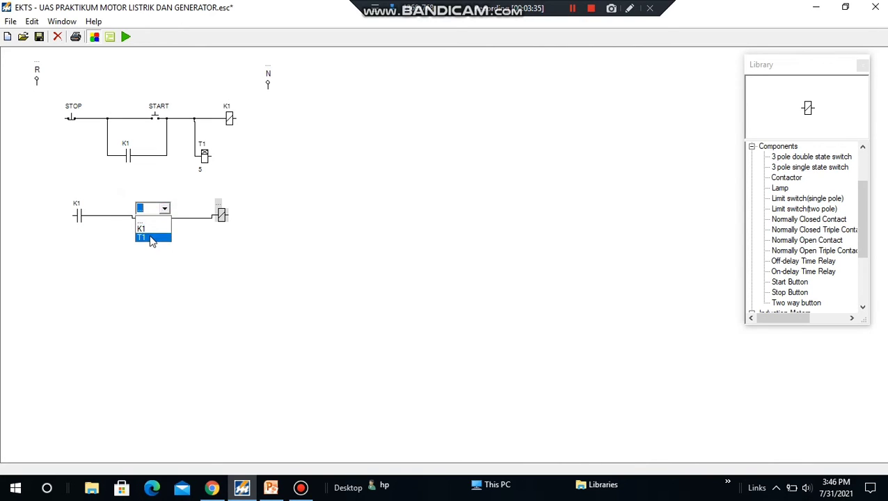
click(151, 238)
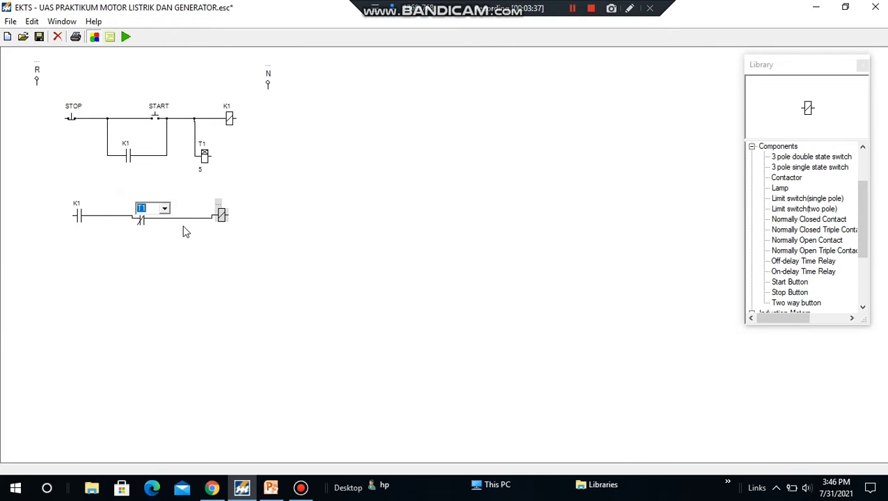
click(183, 231)
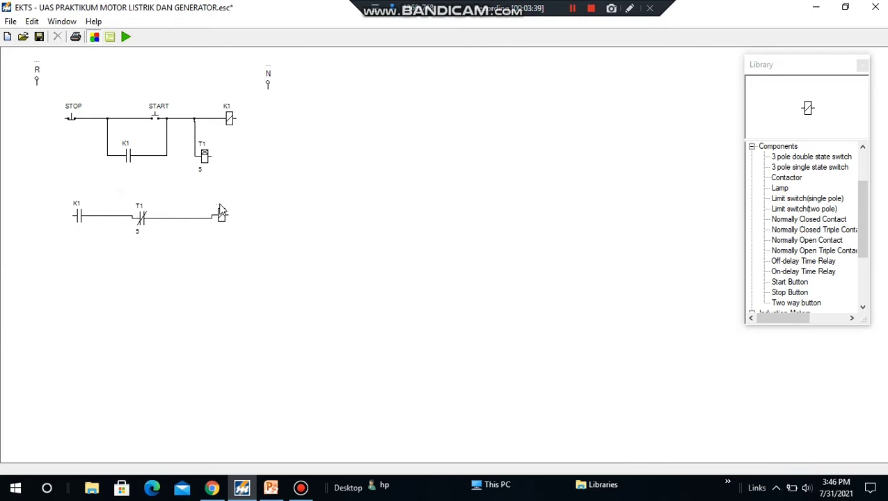
Label the second rung's contactor STAR.
click(220, 211)
click(376, 206)
click(570, 13)
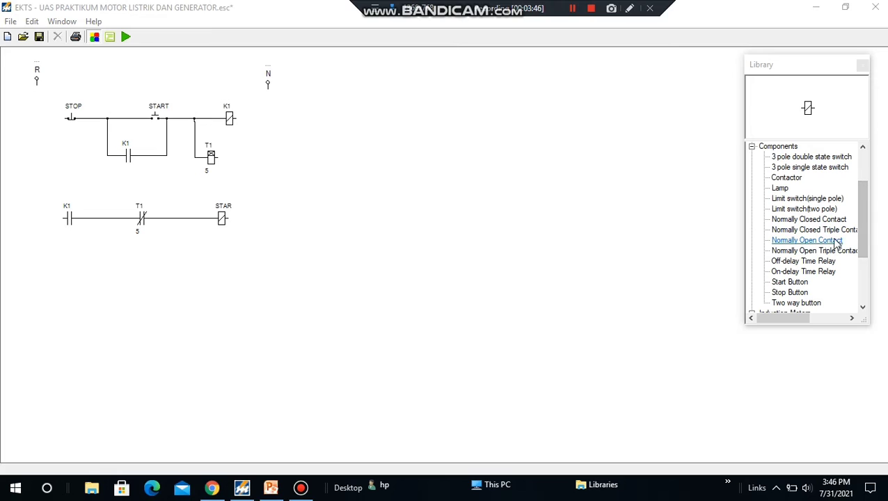
Build a third rung below the STAR rung from a normally open contact wired to a contactor, aligned on one level.
click(835, 240)
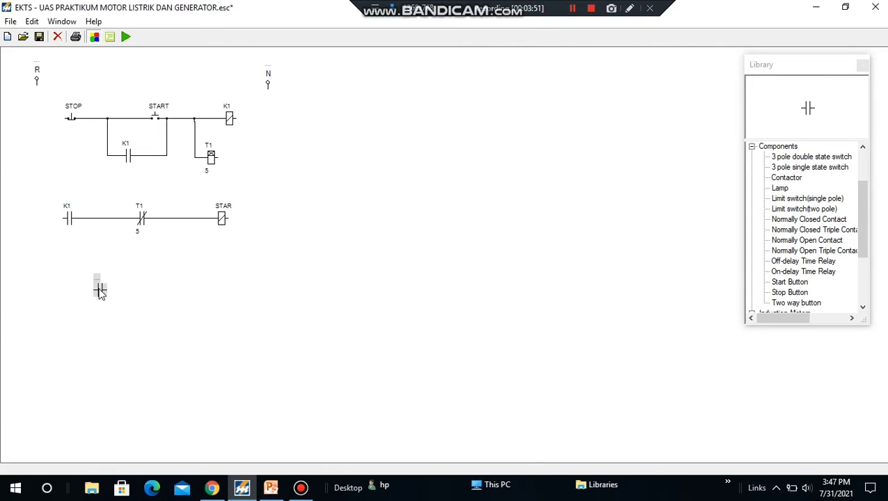
click(100, 290)
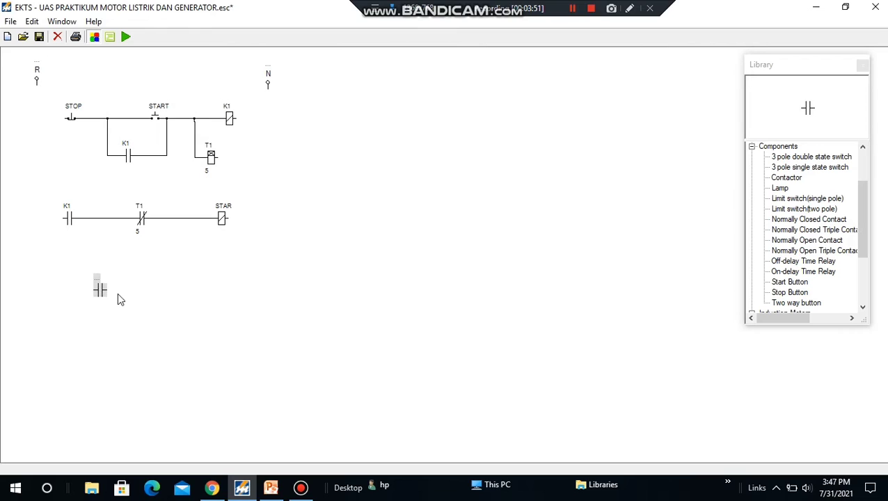
click(785, 178)
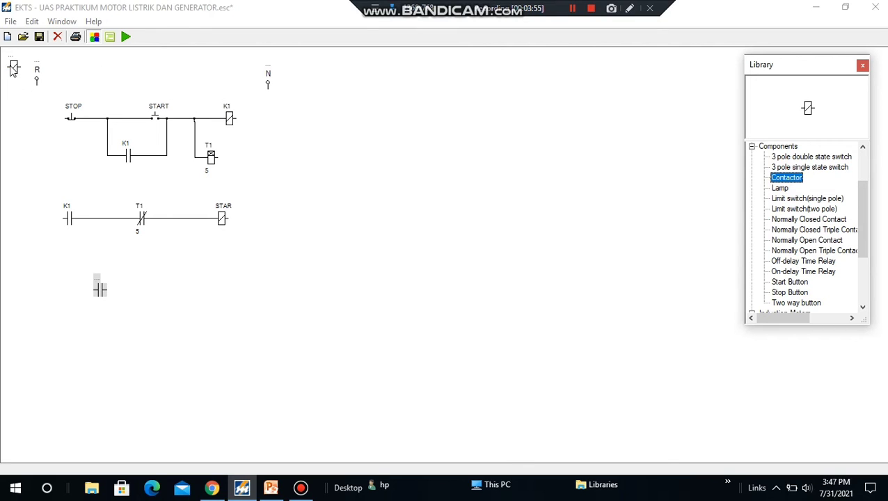
drag(11, 67, 205, 289)
drag(101, 294, 99, 287)
drag(208, 292, 209, 288)
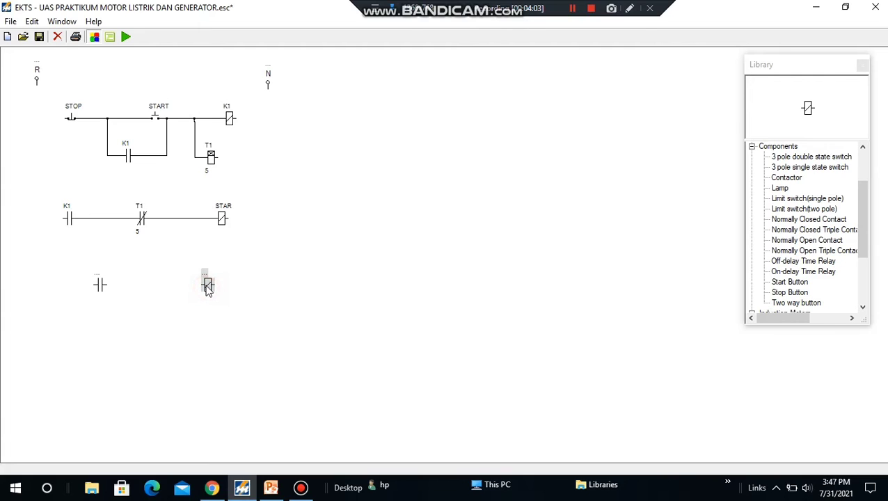
drag(108, 290, 203, 285)
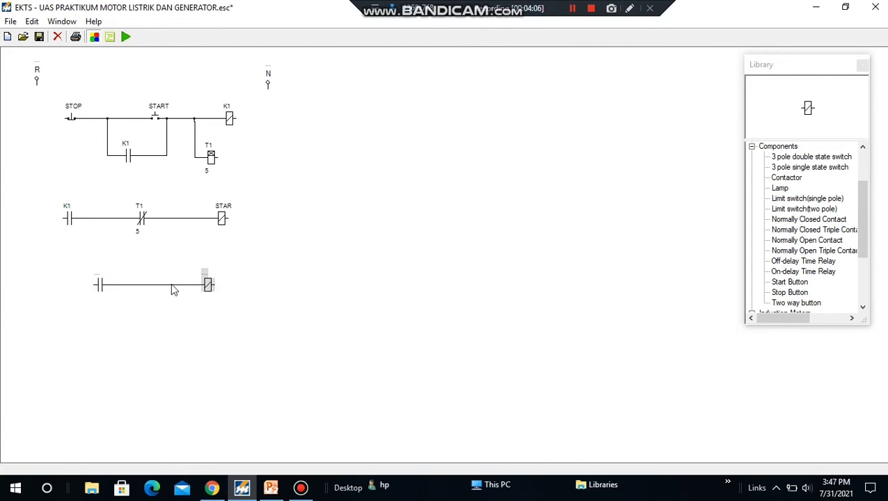
Assign the third rung's normally open contact to T1 and label its contactor DELTA.
double_click(97, 272)
click(123, 275)
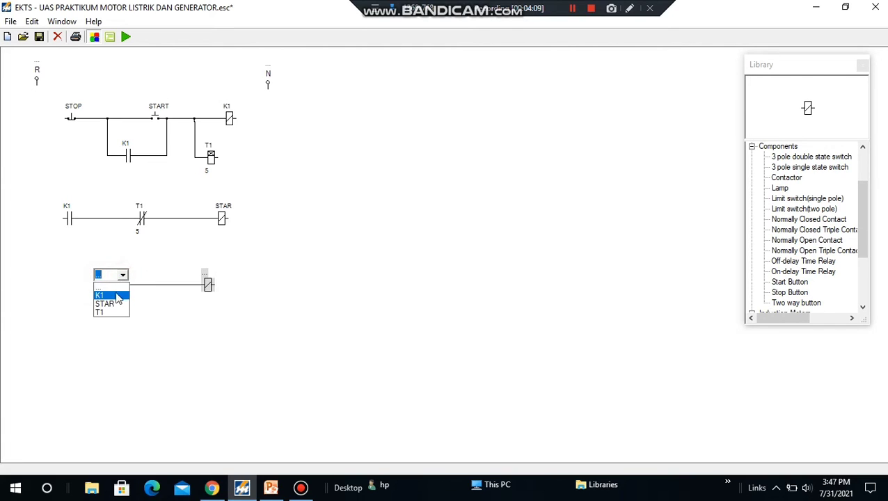
click(114, 313)
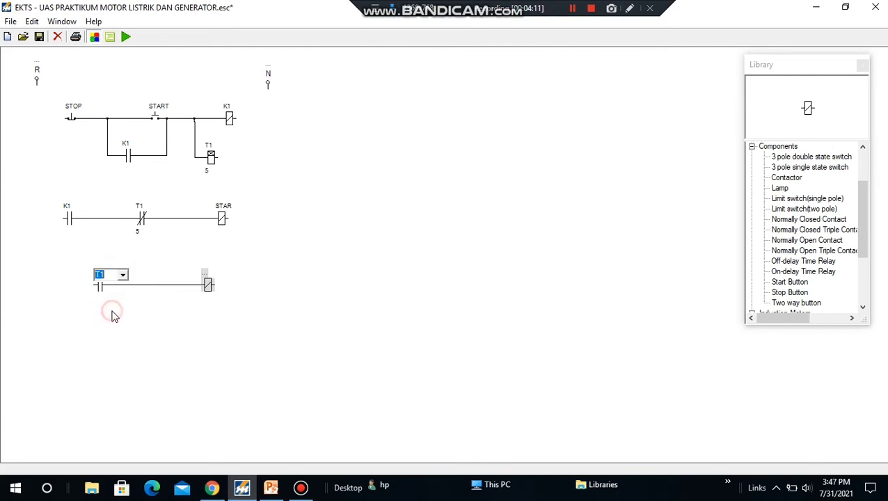
click(209, 273)
click(206, 275)
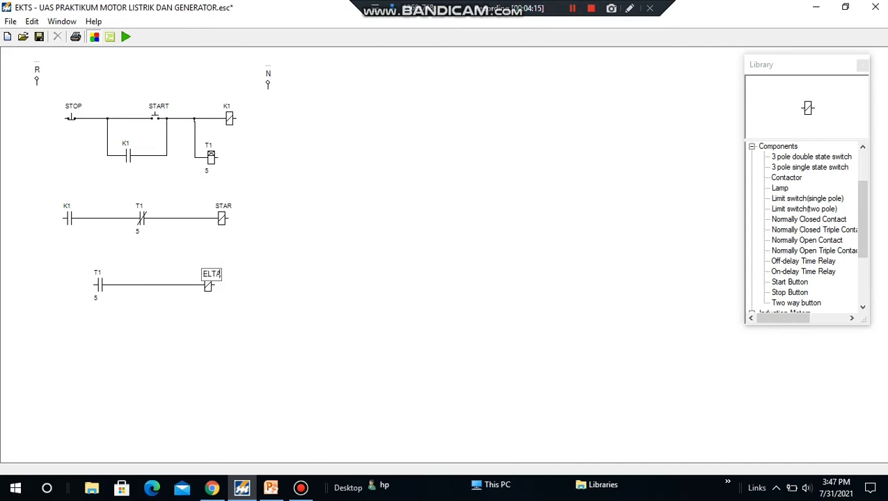
text(DELTA)
click(249, 307)
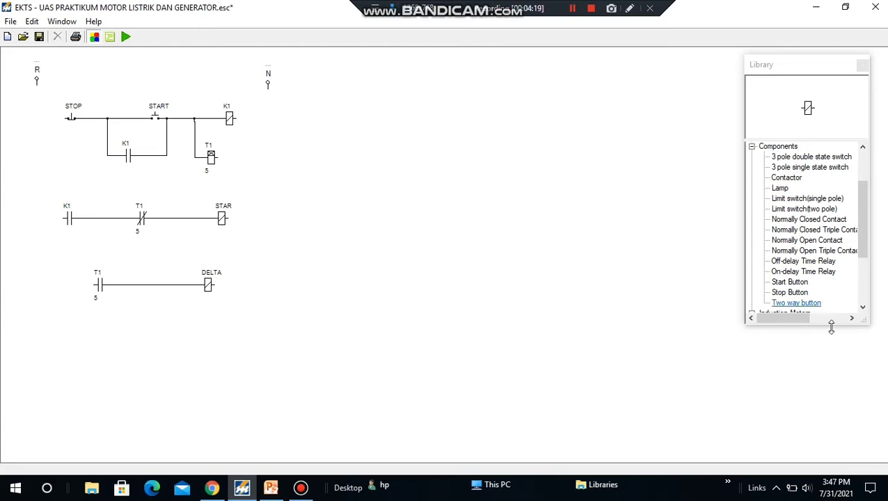
Build a fourth rung below the DELTA contactor rung from a normally open contact wired to a lamp.
click(804, 240)
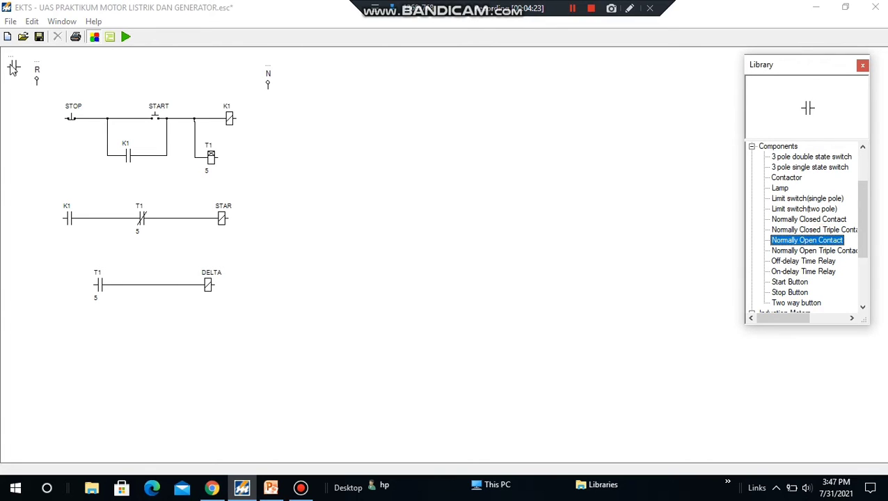
drag(12, 70, 73, 352)
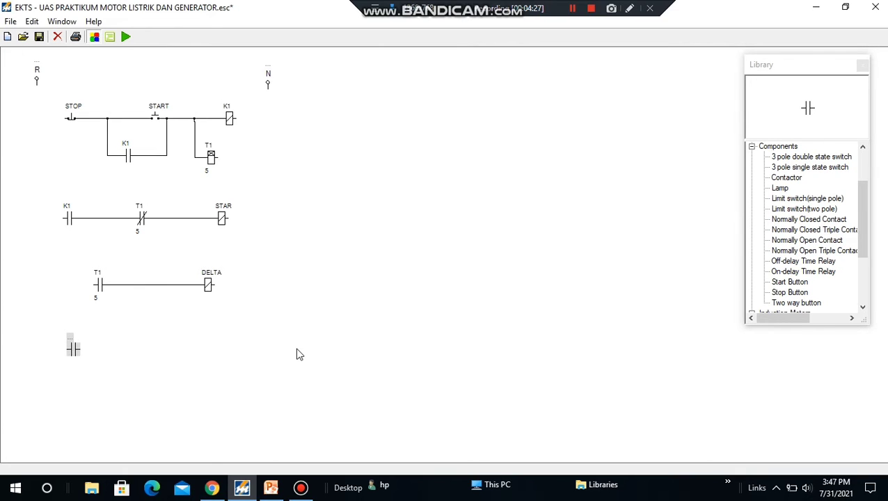
click(778, 191)
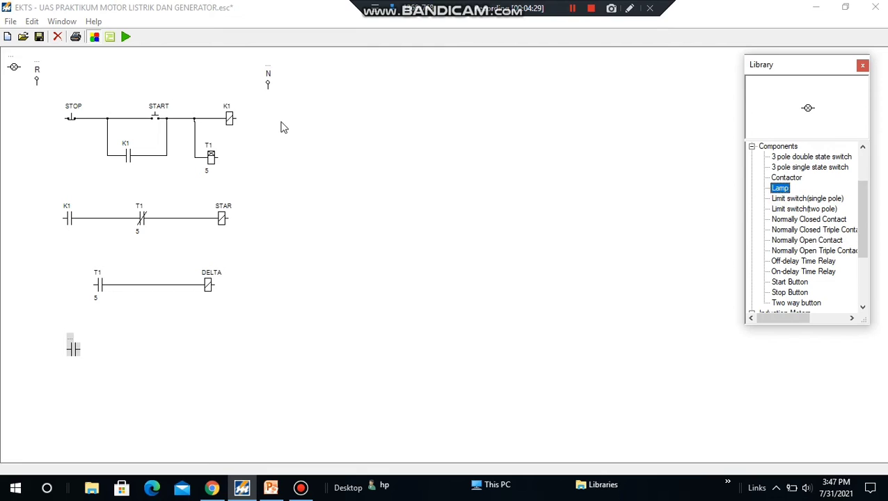
click(133, 202)
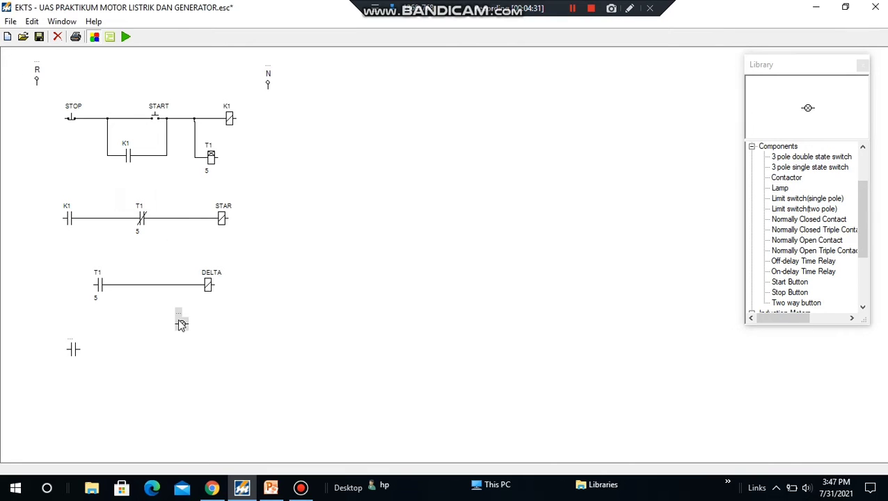
click(78, 349)
click(217, 349)
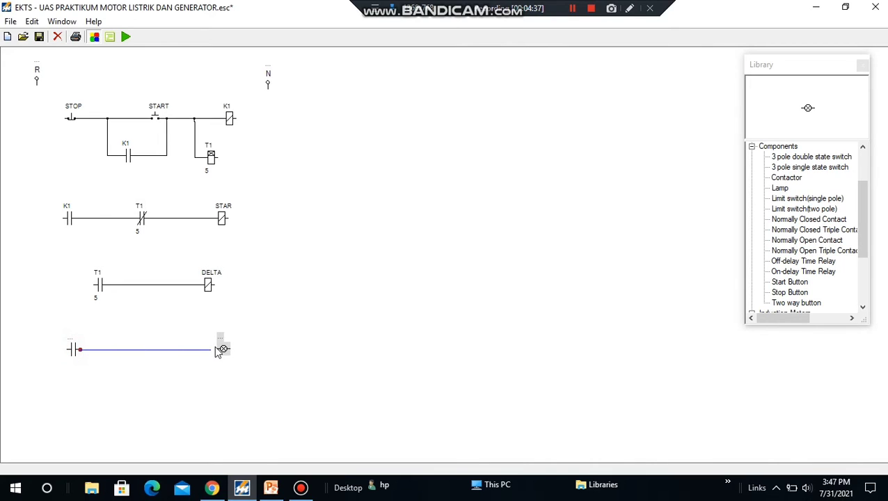
Assign the fourth rung's normally open contact to STAR and label its lamp STAR.
click(71, 341)
click(95, 339)
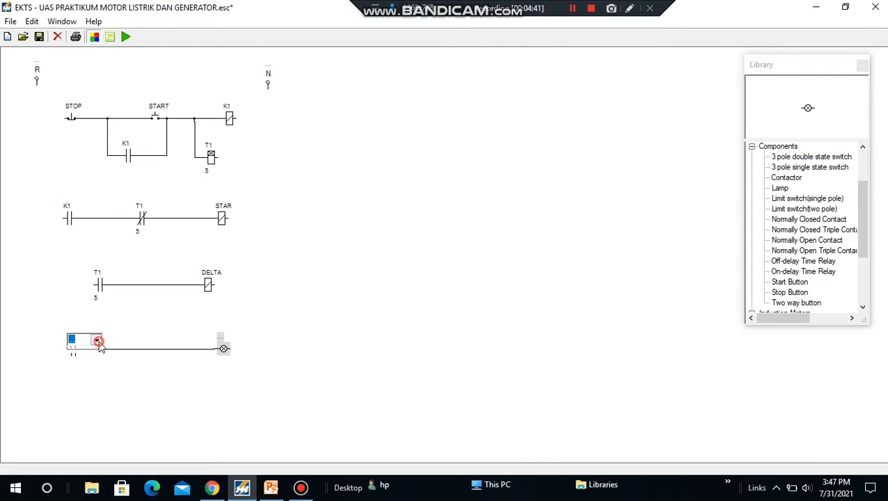
click(93, 369)
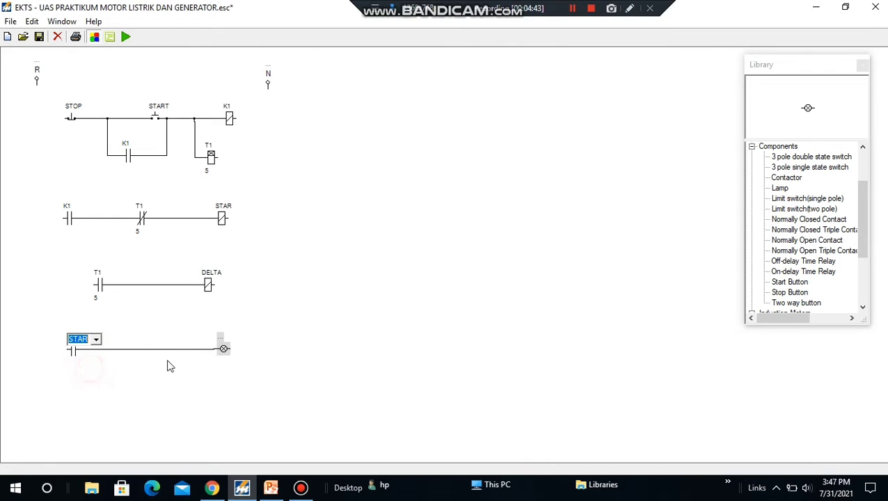
click(219, 338)
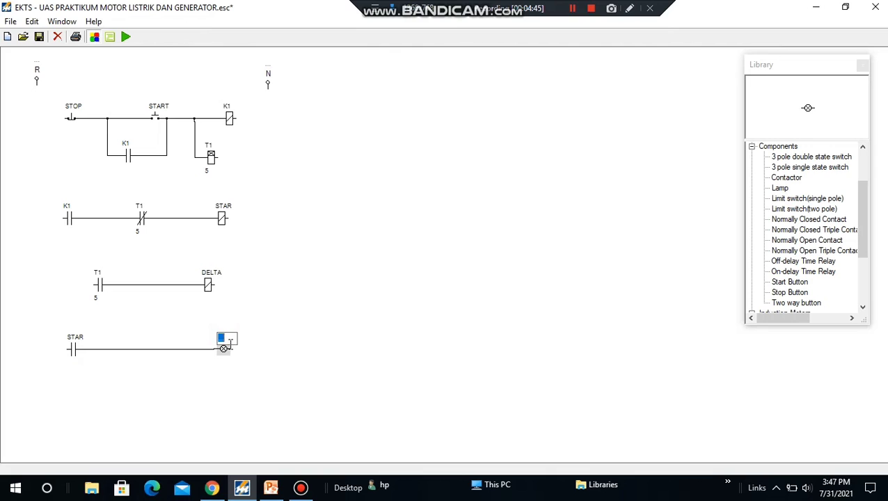
click(298, 366)
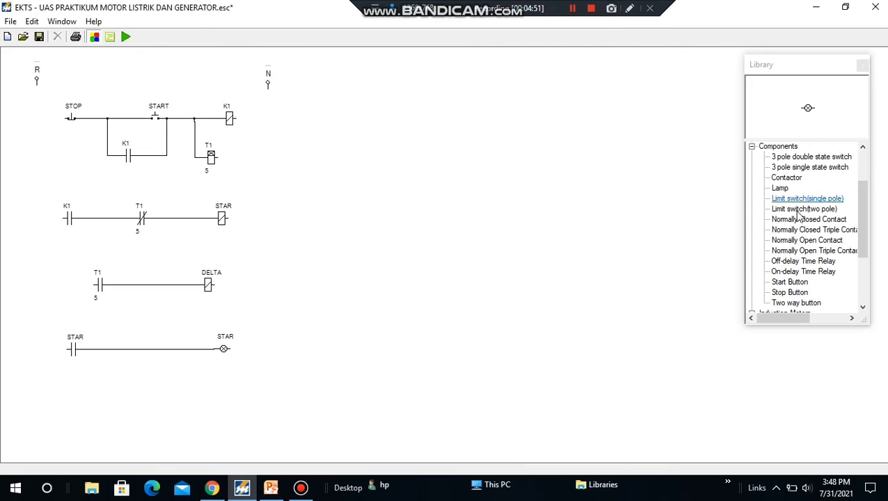
Place a normally open contact below the STAR lamp rung and assign it to DELTA.
click(793, 243)
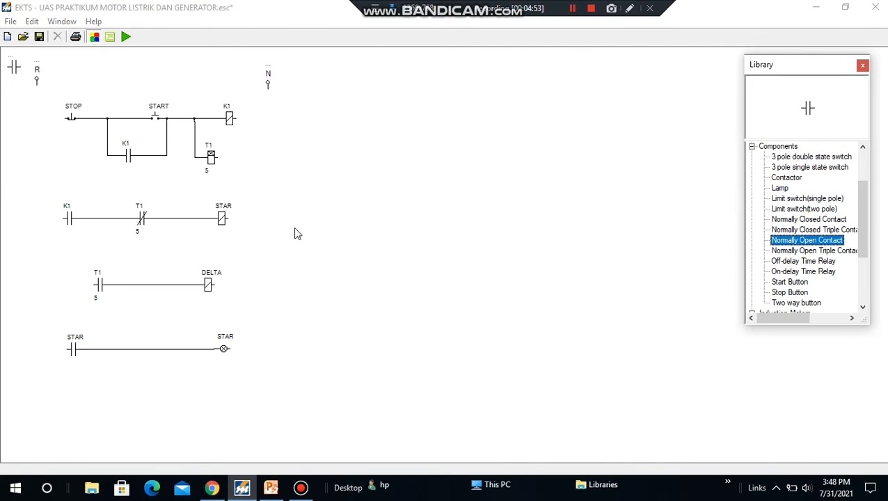
drag(14, 69, 72, 395)
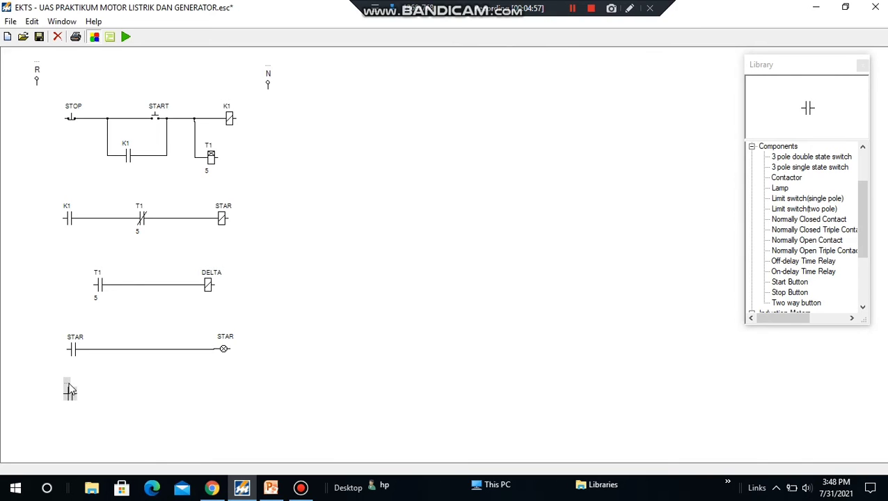
click(69, 383)
click(93, 386)
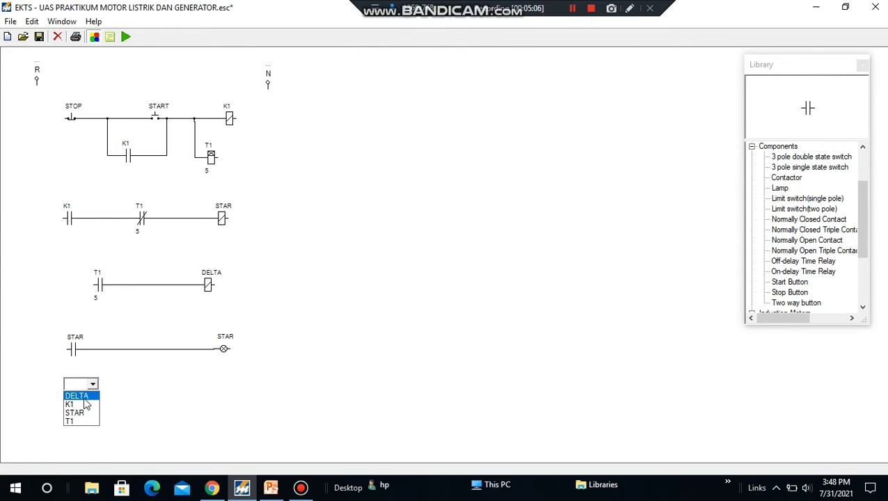
click(82, 396)
click(210, 398)
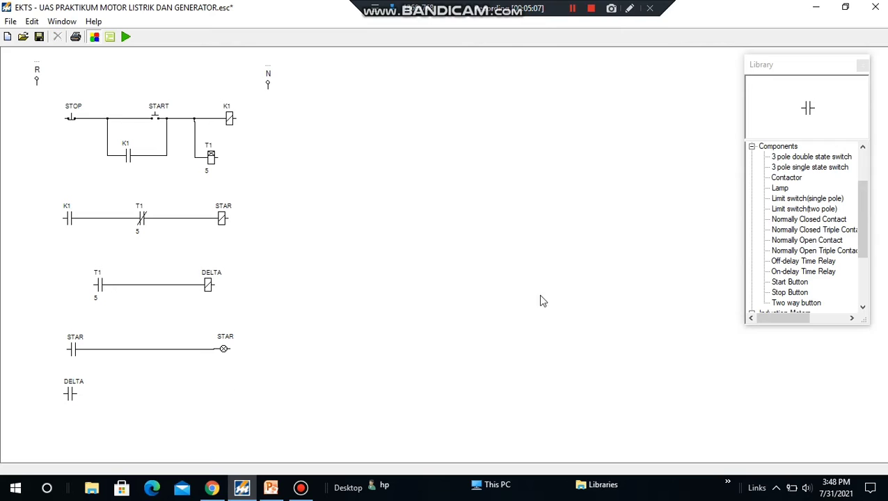
Add a lamp wired to the fifth rung's DELTA contact and label it DELTA.
click(779, 189)
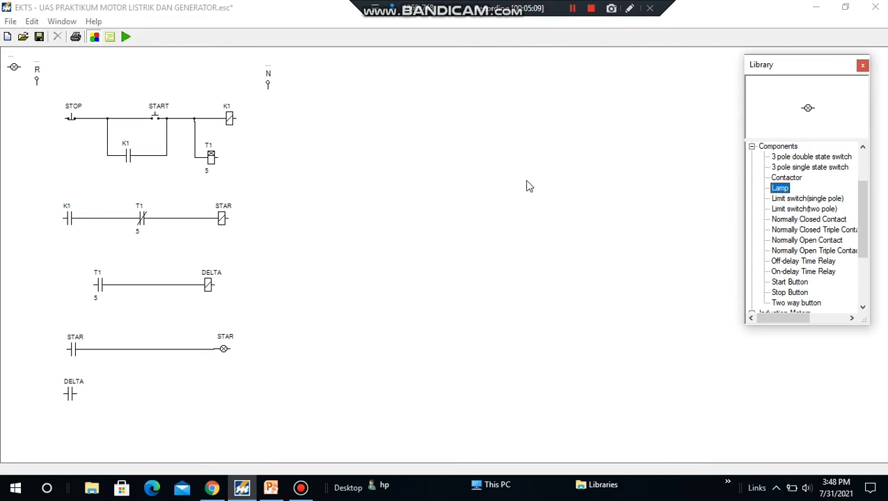
click(14, 69)
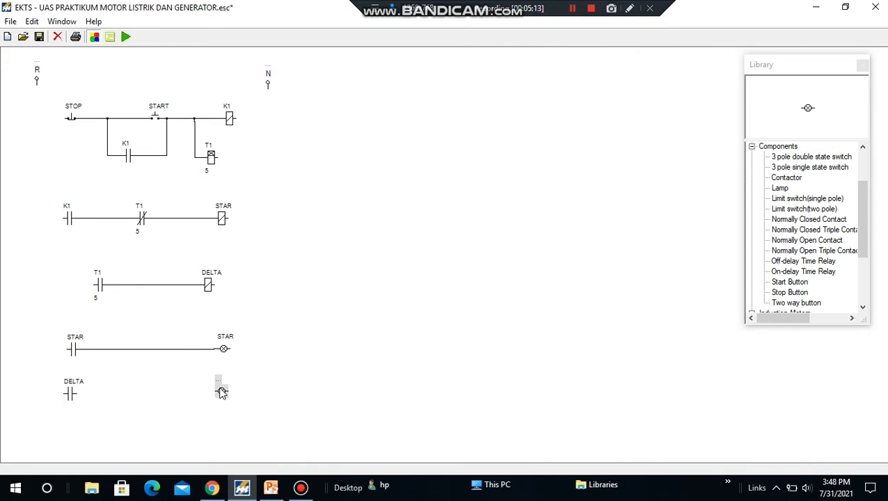
click(214, 393)
drag(214, 393, 77, 397)
double_click(220, 387)
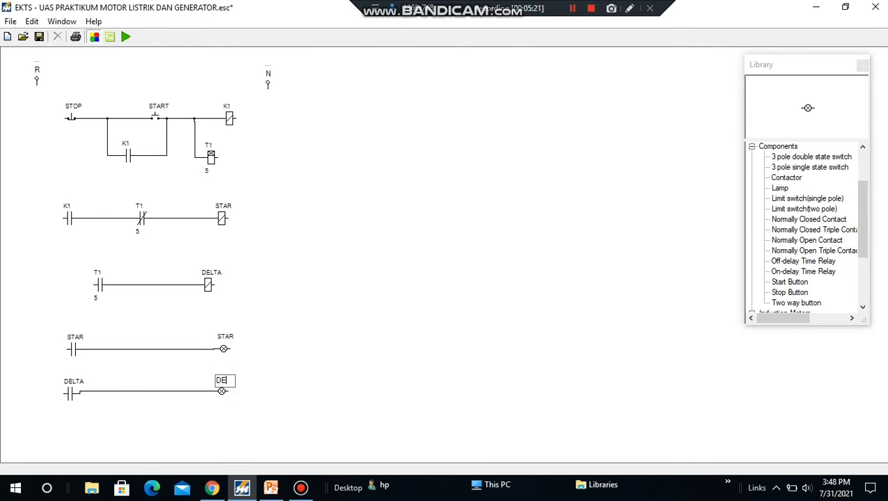
click(300, 380)
click(572, 7)
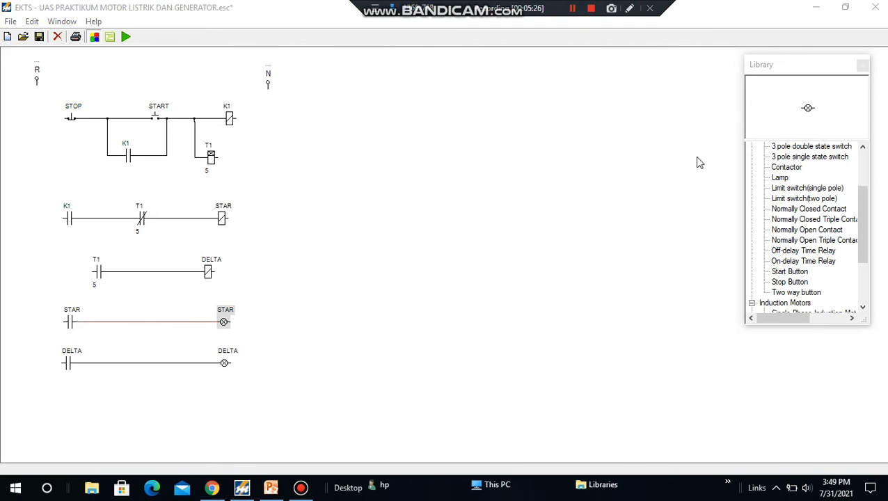
Build a sixth rung below the DELTA lamp rung from two normally closed contacts and a lamp, wired in series.
click(792, 211)
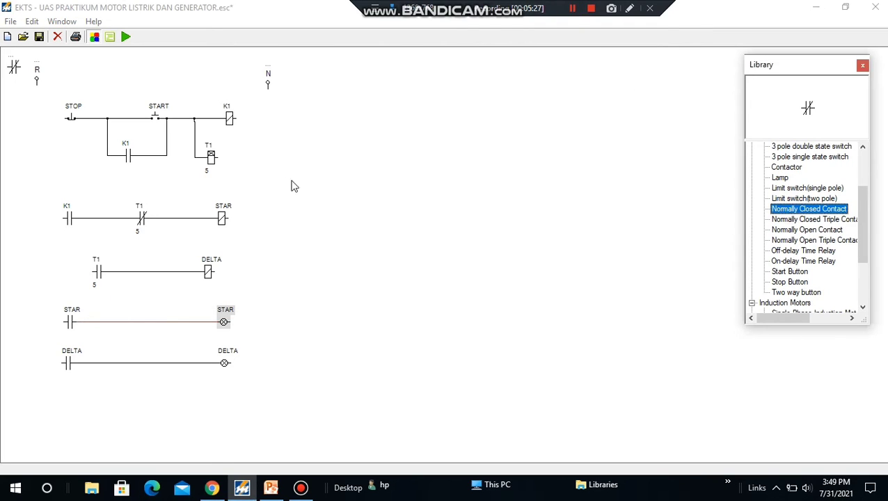
drag(14, 72, 63, 418)
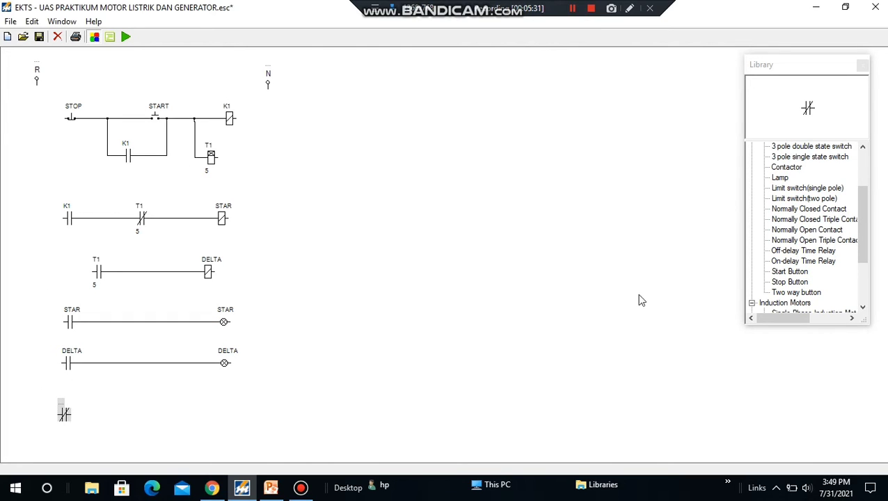
click(809, 209)
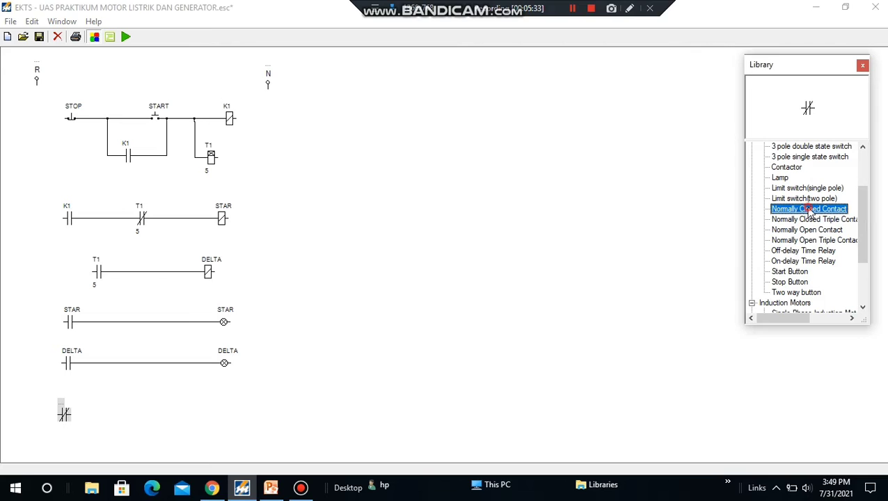
double_click(809, 209)
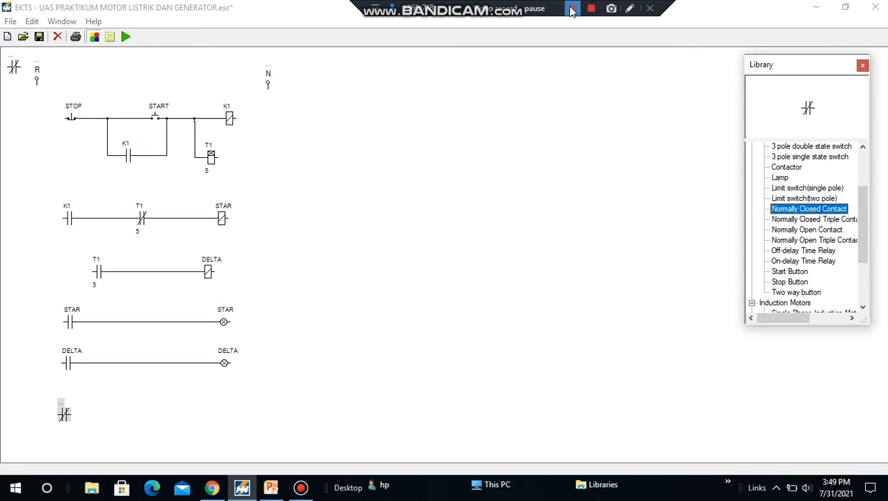
double_click(778, 178)
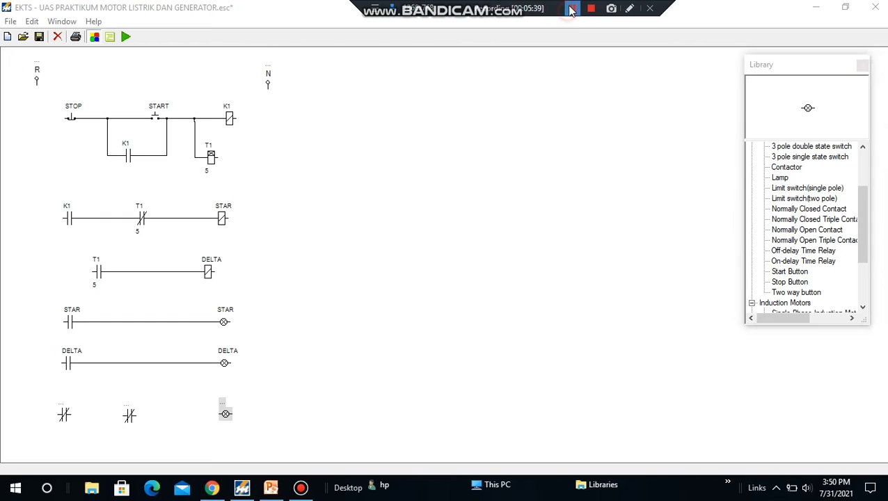
click(73, 416)
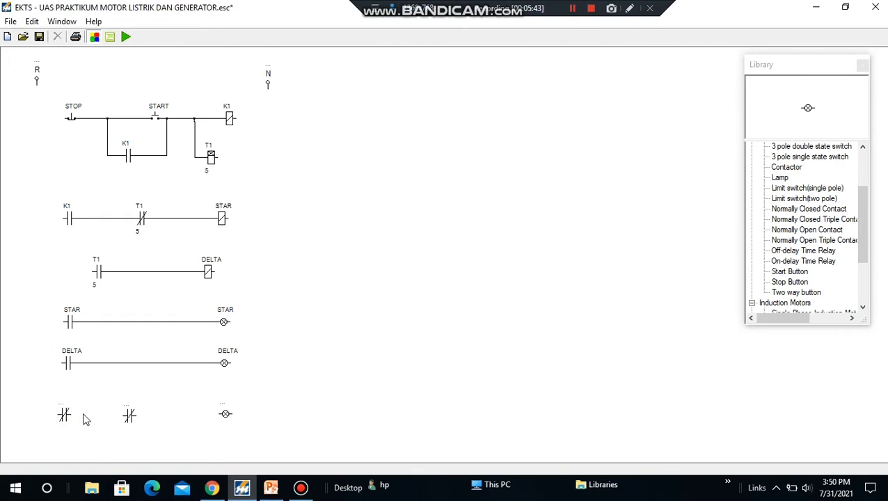
drag(69, 416, 219, 414)
Assign the sixth rung's first normally closed contact to DELTA and its second to STAR.
double_click(61, 412)
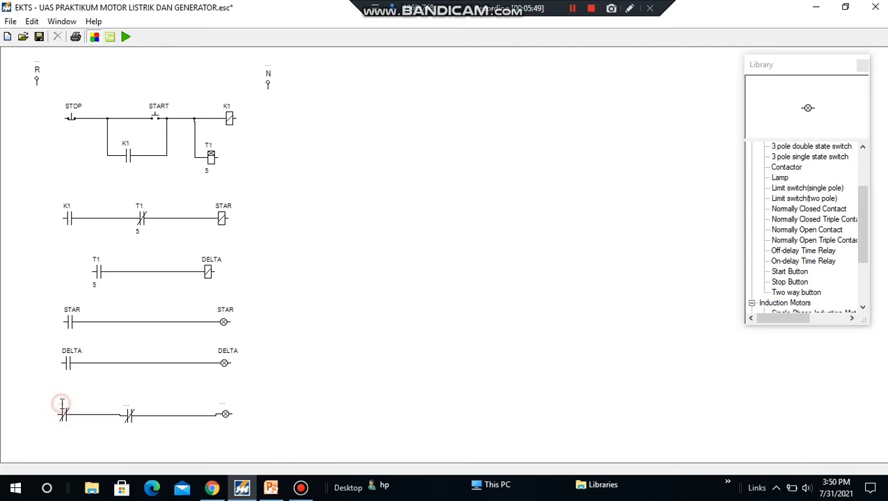
click(87, 405)
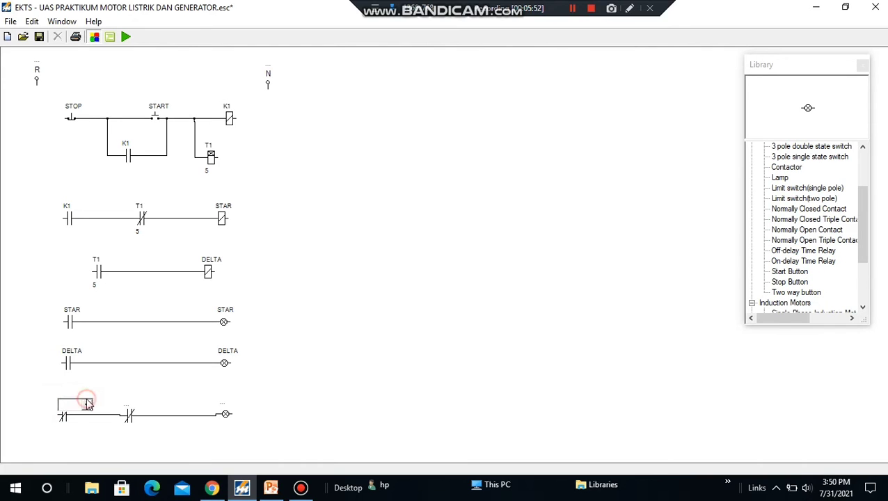
click(76, 417)
double_click(127, 412)
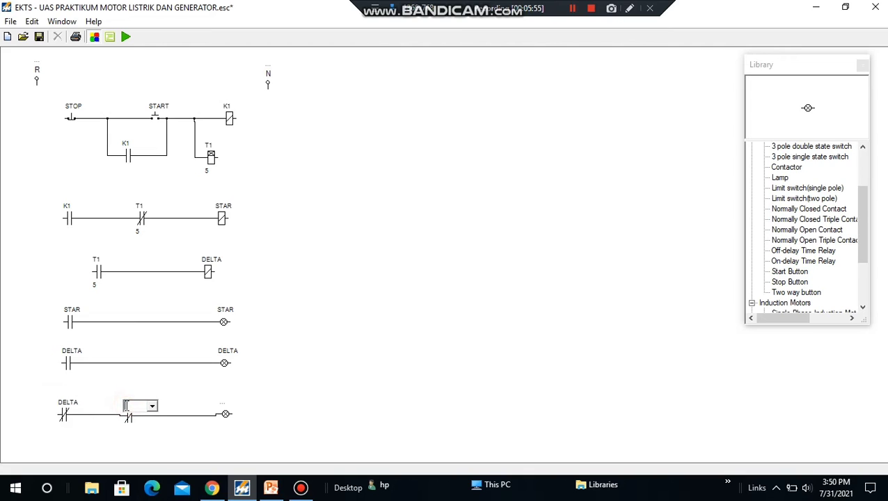
click(156, 408)
click(138, 432)
Label the sixth rung's lamp STOP.
double_click(224, 411)
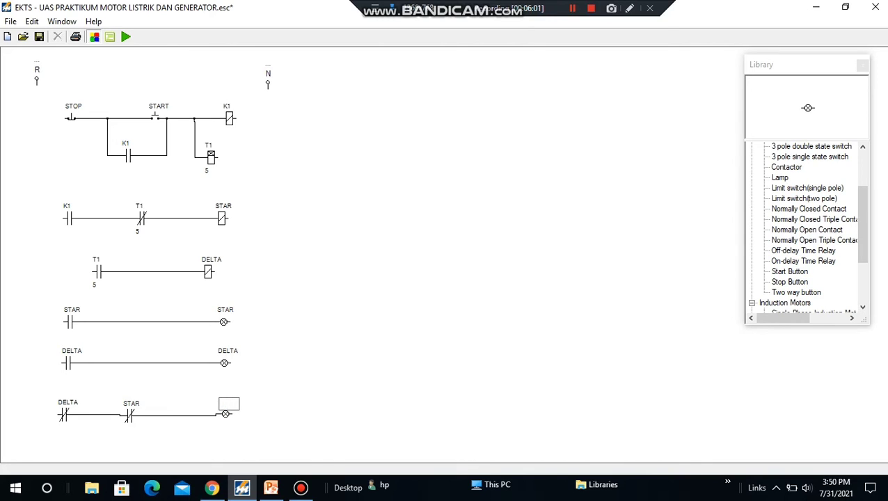
click(313, 383)
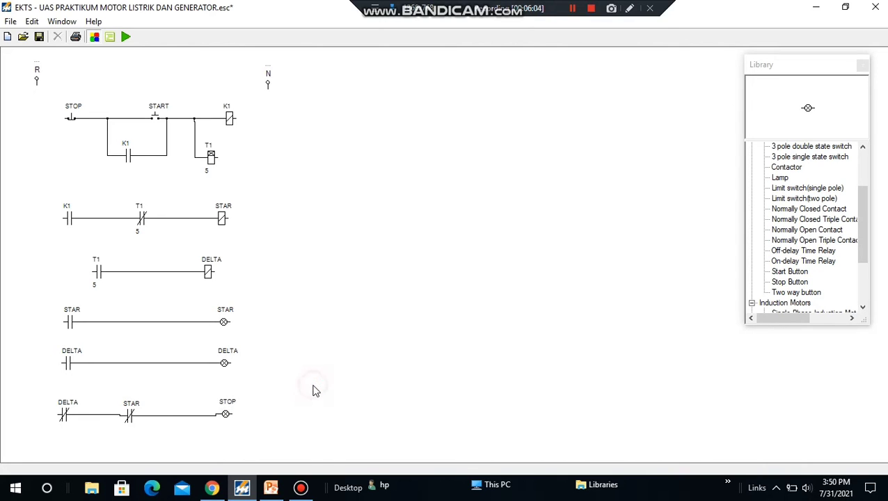
click(572, 9)
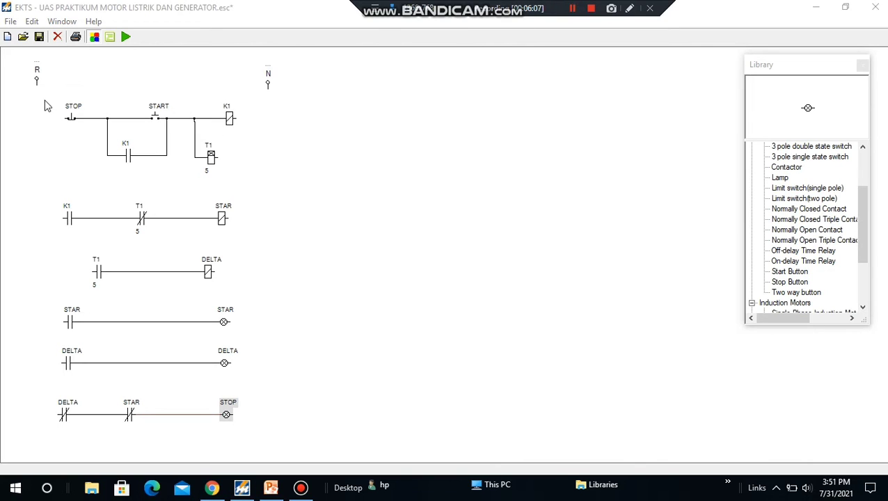
Run a vertical supply wire from terminal R down to the sixth rung's DELTA contact.
drag(37, 86, 35, 129)
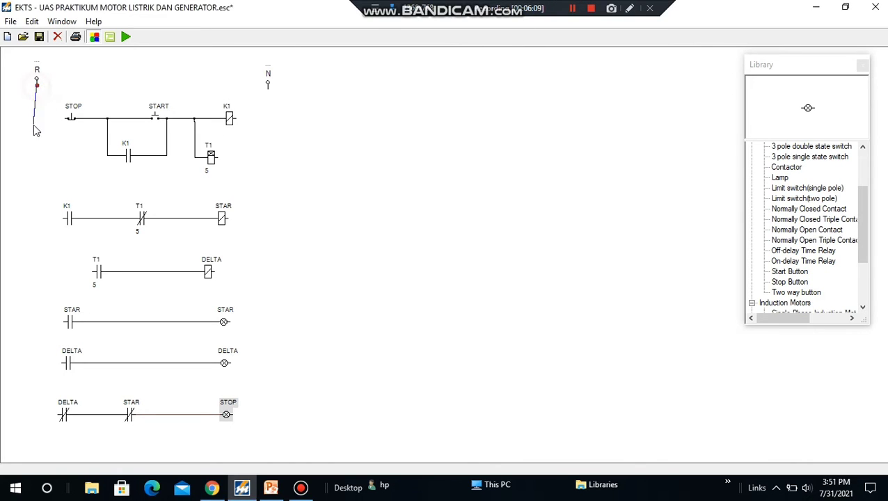
mouse_move(37, 200)
mouse_down()
mouse_move(34, 407)
mouse_move(43, 420)
mouse_move(60, 419)
mouse_up()
drag(55, 215, 39, 221)
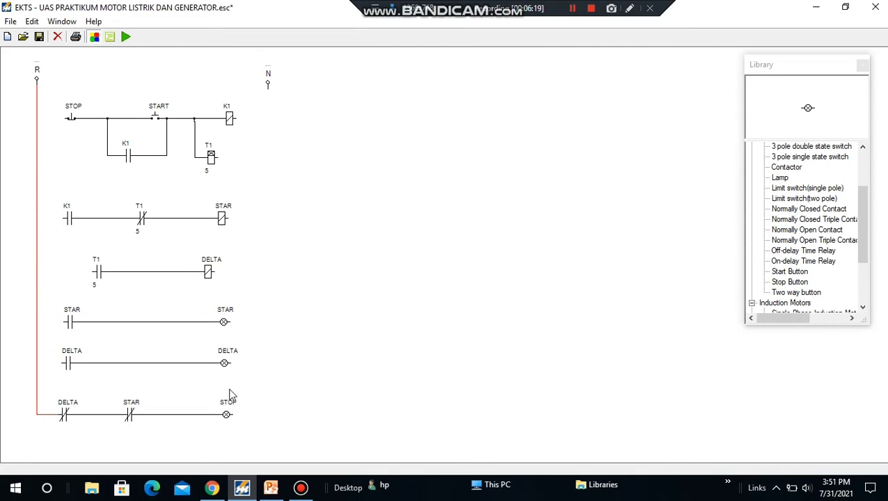
Wire the STOP lamp up to terminal N, and connect the STAR and DELTA lamp rungs to both the R and N lines.
drag(233, 416, 268, 83)
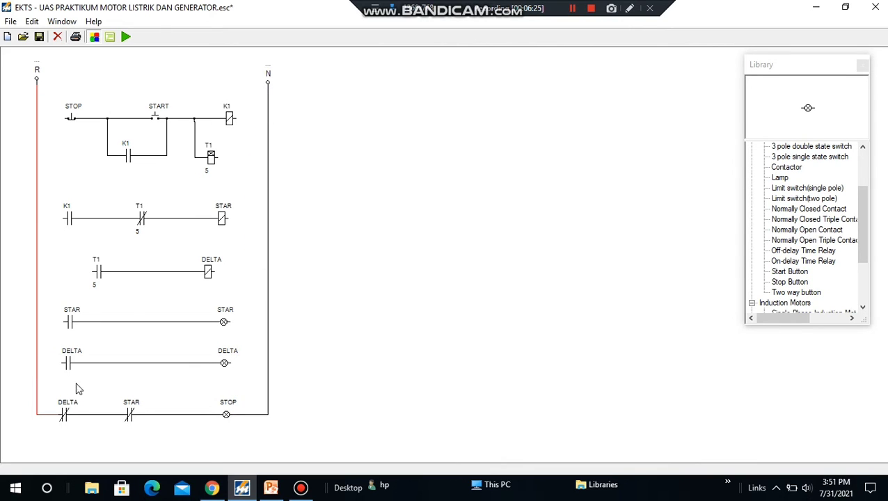
drag(51, 364, 39, 362)
drag(64, 322, 38, 323)
drag(230, 321, 267, 322)
drag(232, 365, 267, 364)
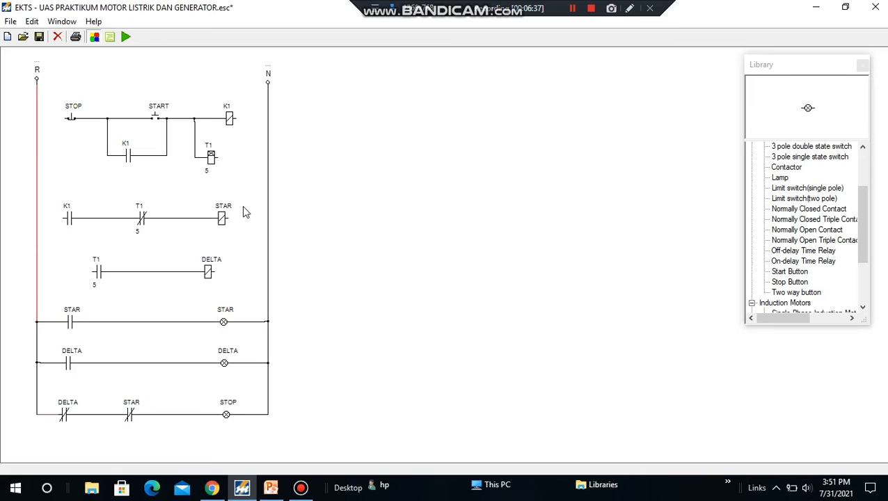
Connect the DELTA and STAR contactor rungs to the R line at their contacts and to the N line at their coils.
click(219, 276)
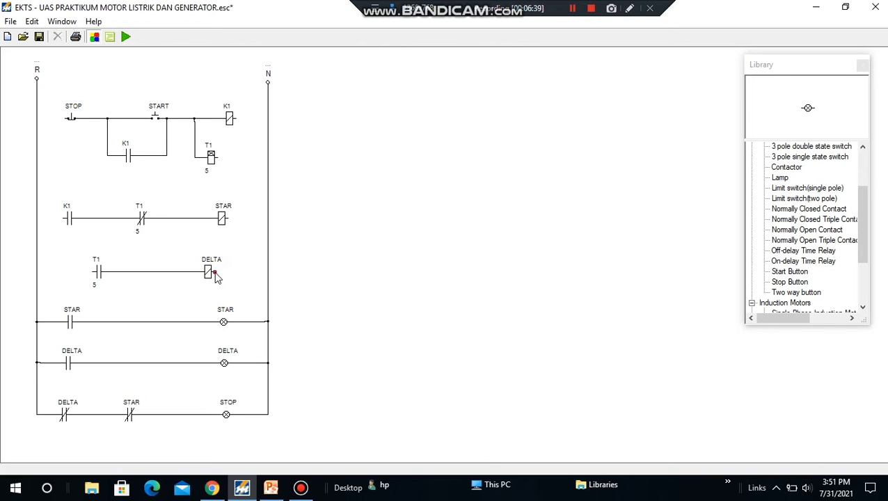
drag(216, 276, 270, 277)
drag(93, 274, 39, 277)
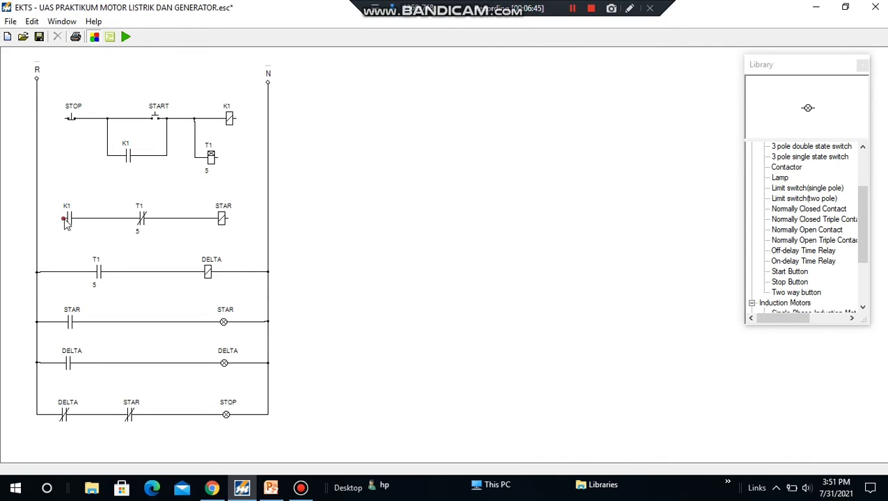
drag(66, 221, 38, 220)
drag(228, 221, 269, 221)
Connect the T1 and K1 coils to the N line and the STOP button to the R line.
drag(217, 159, 268, 160)
drag(236, 119, 269, 119)
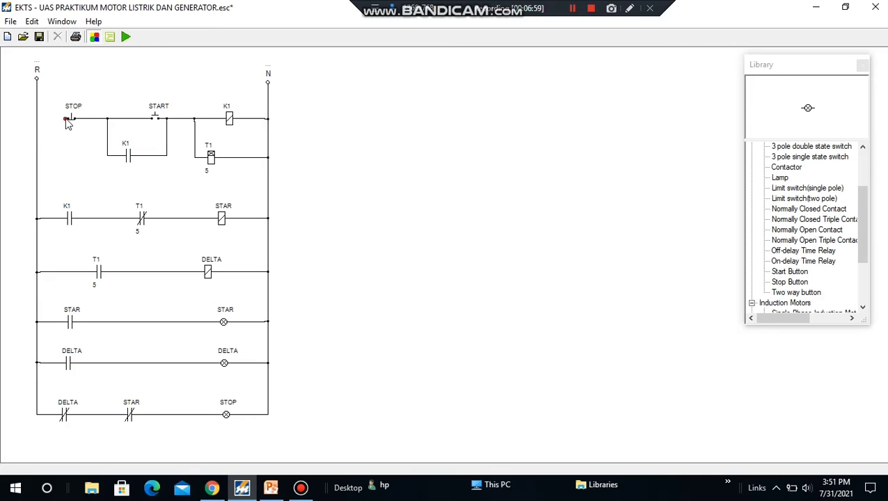
drag(65, 119, 37, 118)
click(573, 9)
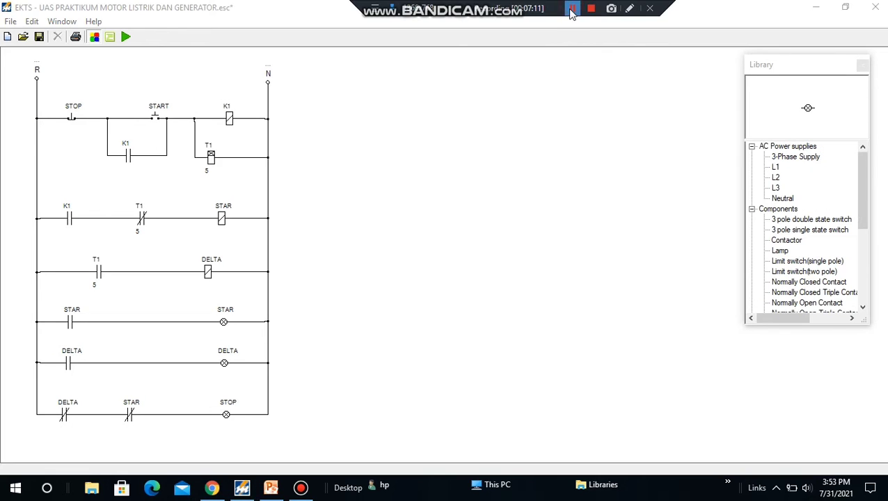
Place a 3-Phase Supply beside the control circuit and a normally open triple contact below it, rotated 90 degrees.
click(794, 158)
drag(14, 74, 466, 85)
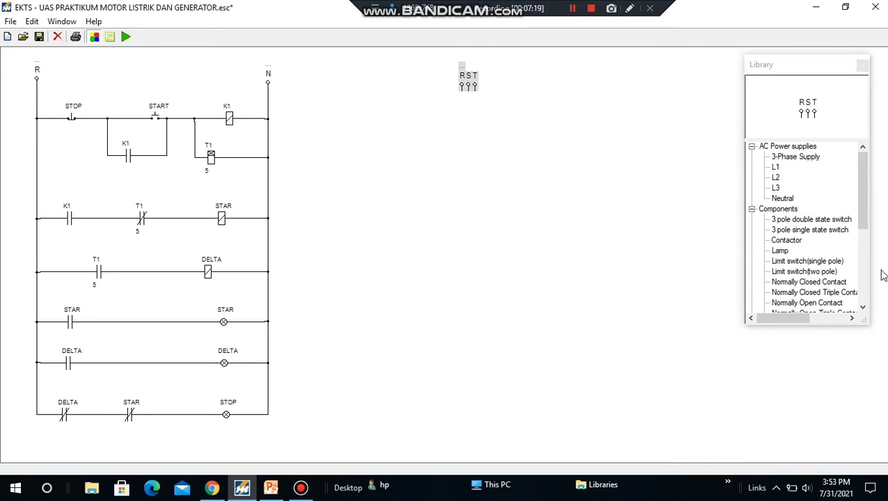
drag(862, 195, 861, 237)
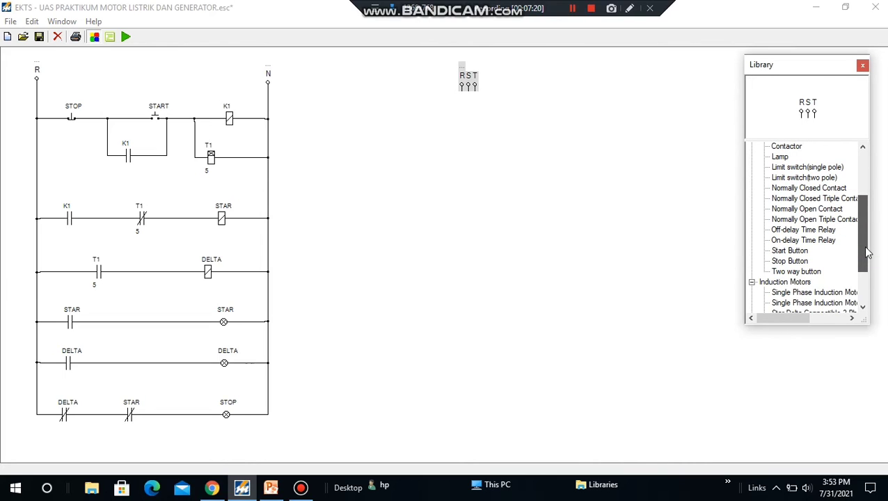
click(825, 219)
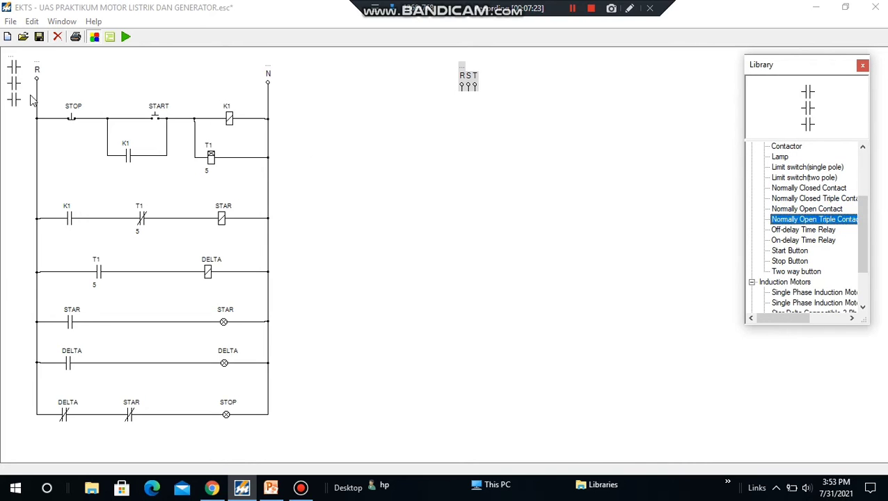
drag(13, 89, 472, 180)
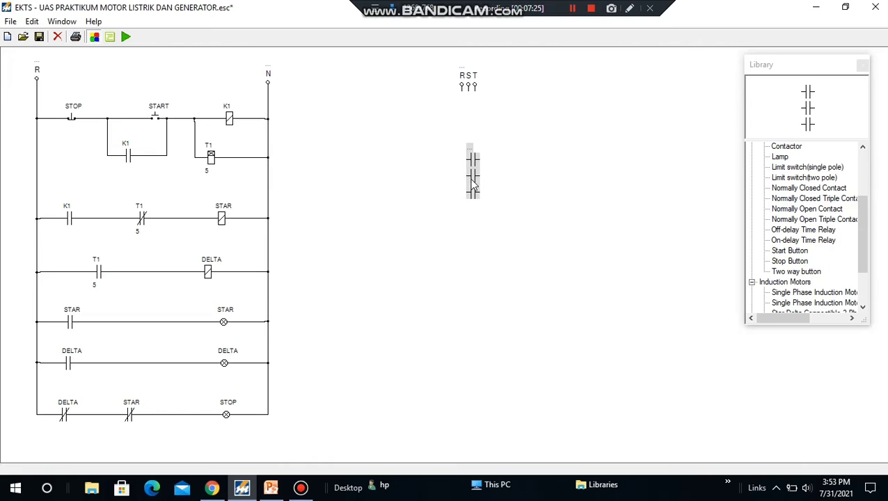
right_click(472, 180)
mouse_move(508, 190)
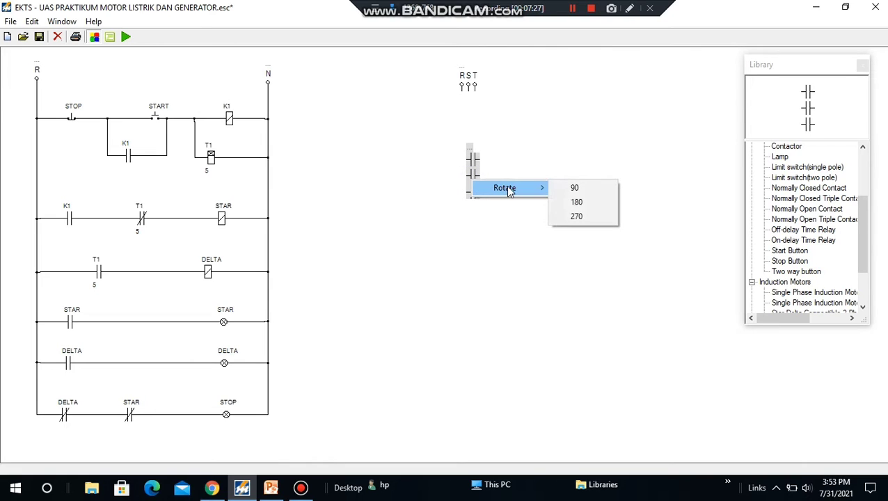
click(588, 188)
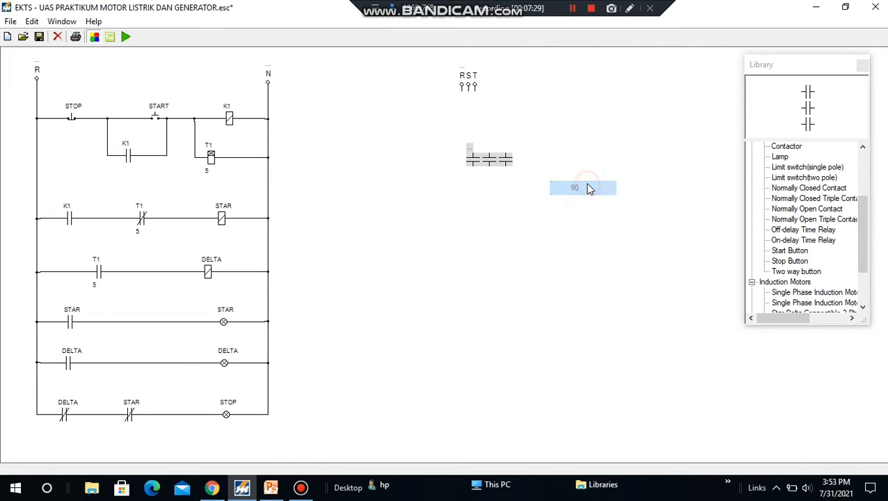
Wire the triple contact's three upper terminals to supply terminals R, S and T, aligning the contact under the supply.
click(472, 159)
mouse_move(466, 162)
mouse_down()
mouse_move(449, 160)
mouse_move(447, 147)
mouse_move(462, 86)
mouse_up()
drag(464, 152, 469, 86)
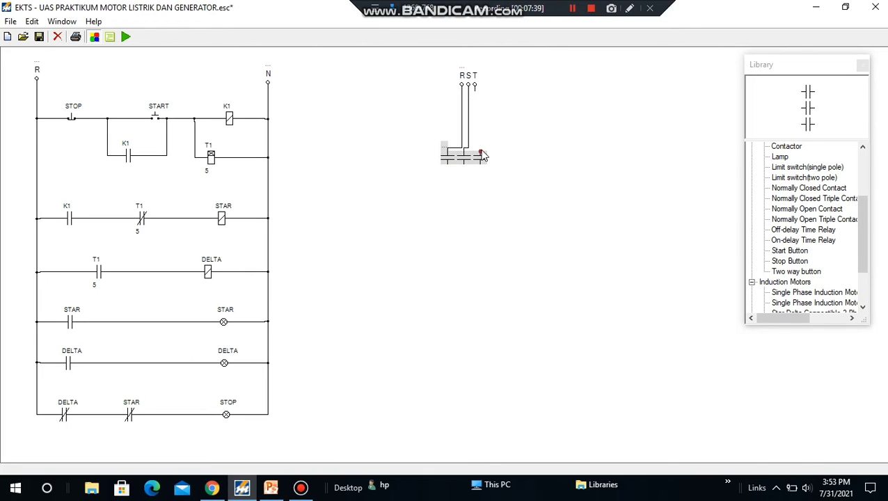
drag(480, 151, 474, 87)
click(574, 9)
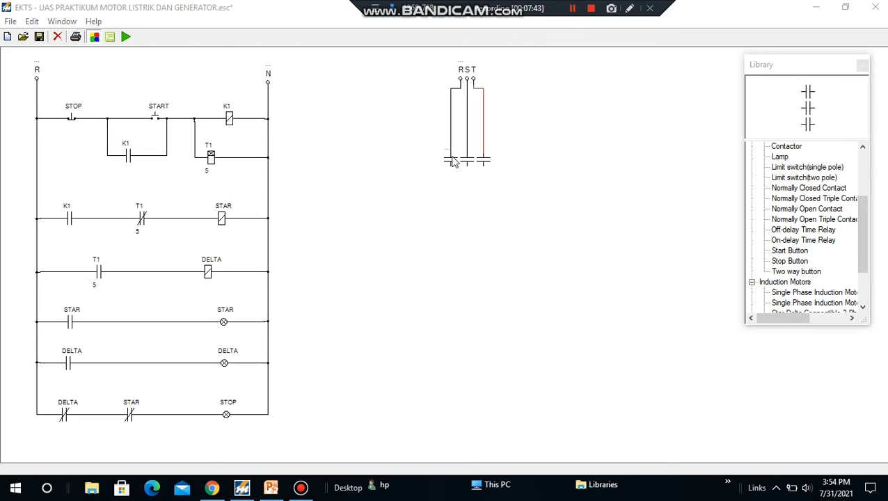
Assign the triple contact below the three-phase supply to K1.
double_click(448, 150)
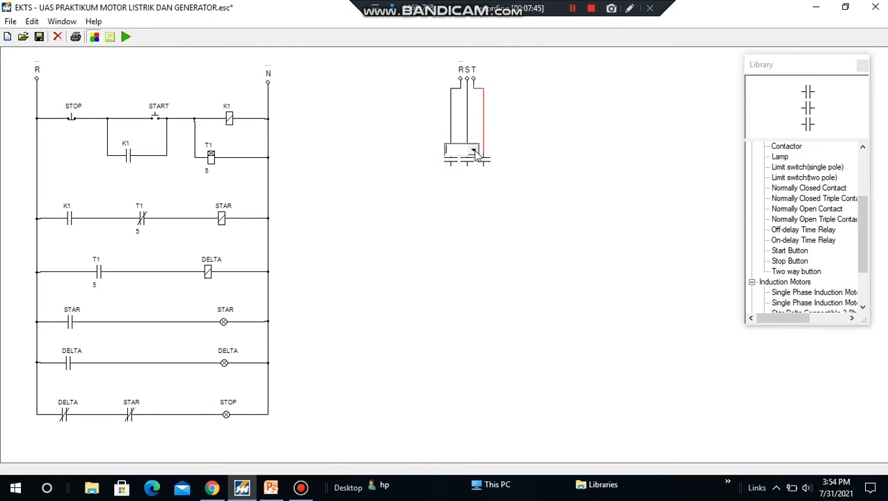
click(473, 150)
click(464, 171)
Place a Star-Delta Connectible 3 Phase Induction Motor below the K1 triple contact.
click(863, 259)
scroll(859, 267, down, 2)
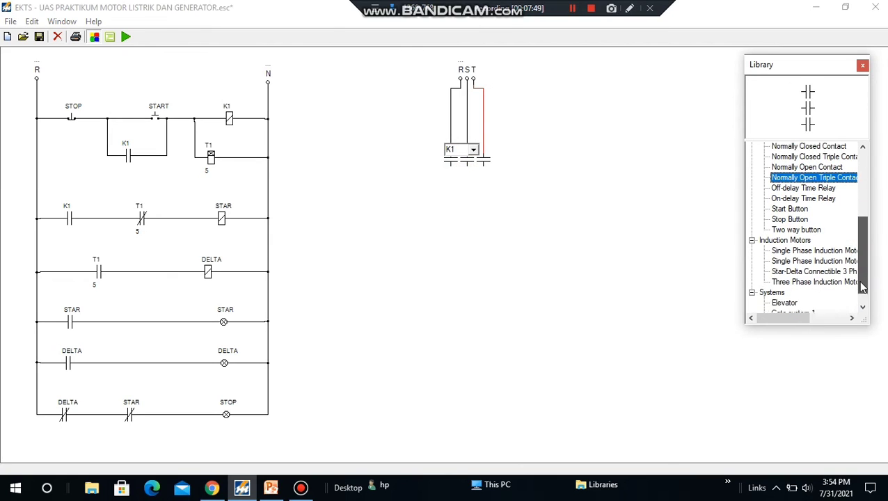
click(825, 262)
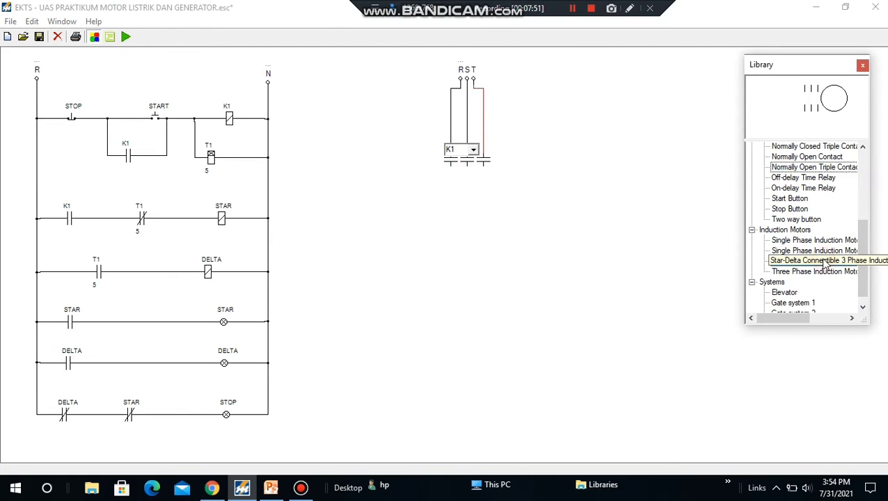
drag(40, 75, 482, 261)
Wire the K1 triple contact's three lower terminals to the motor's U, V and W terminals and align the motor beneath it.
drag(459, 251, 451, 171)
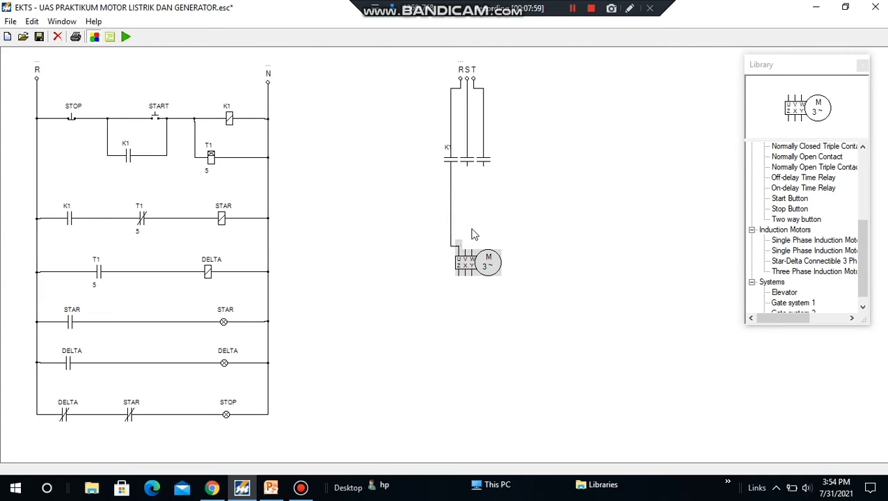
click(465, 252)
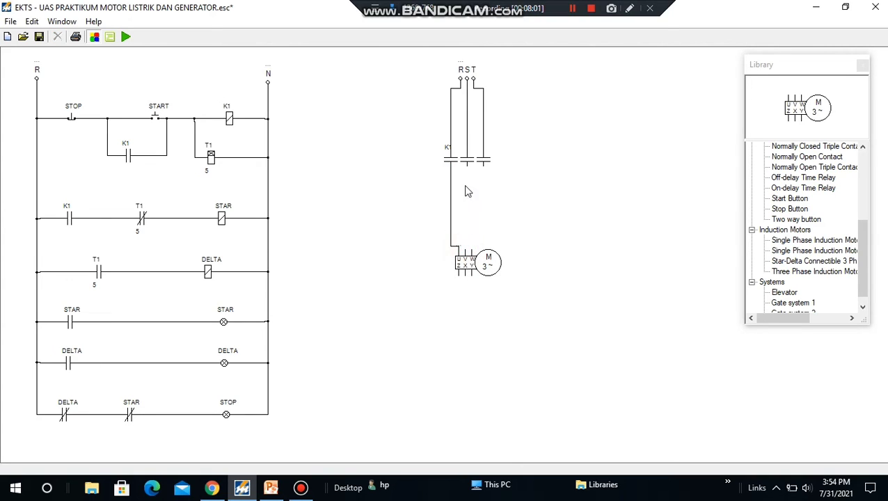
drag(470, 171, 471, 250)
drag(487, 186, 485, 173)
click(485, 264)
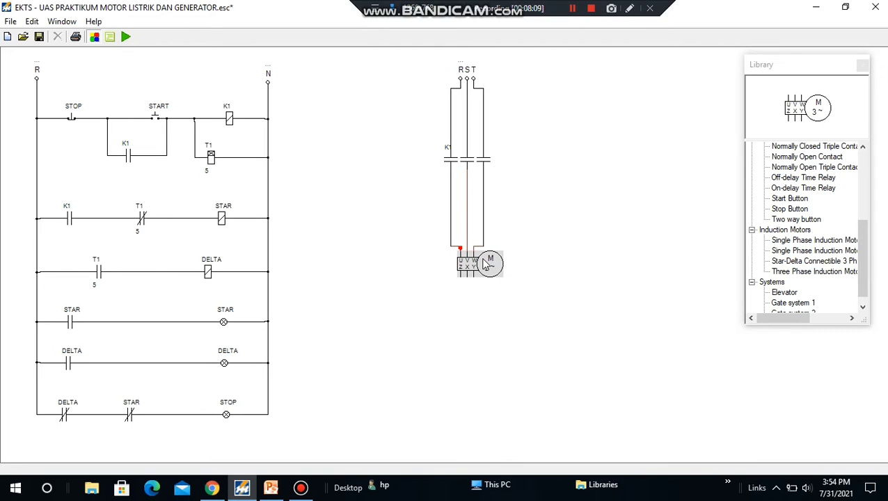
click(485, 264)
click(519, 219)
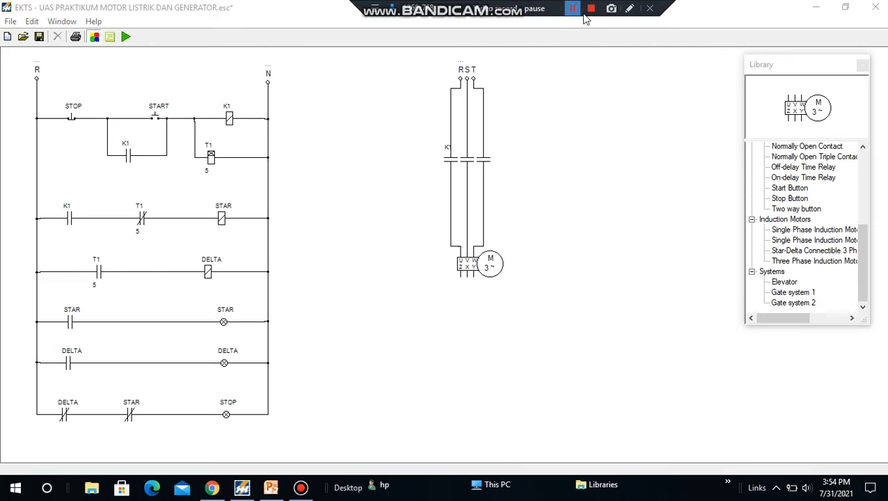
Place a second normally open triple contact below the motor and rotate it 90 degrees.
click(796, 158)
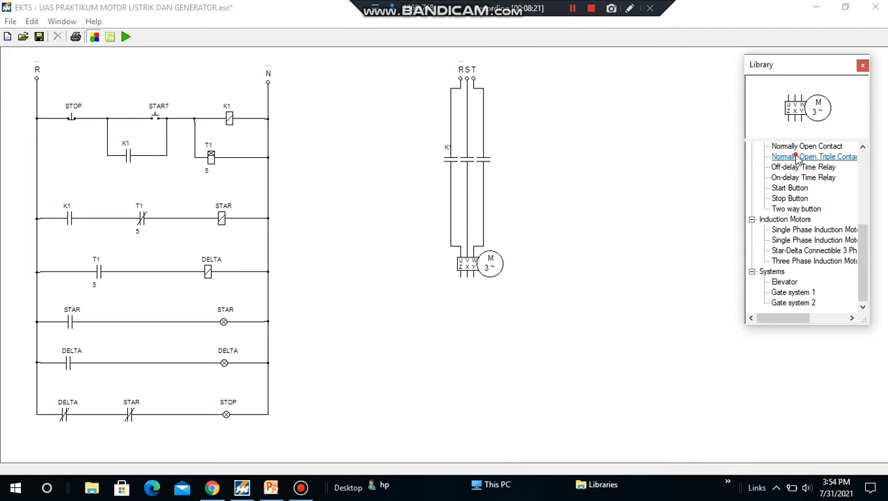
drag(796, 157, 453, 364)
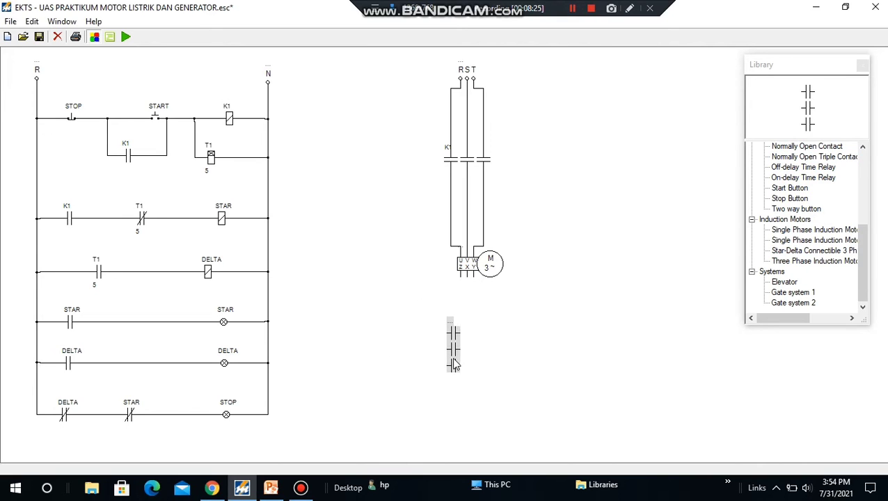
right_click(453, 364)
mouse_move(482, 374)
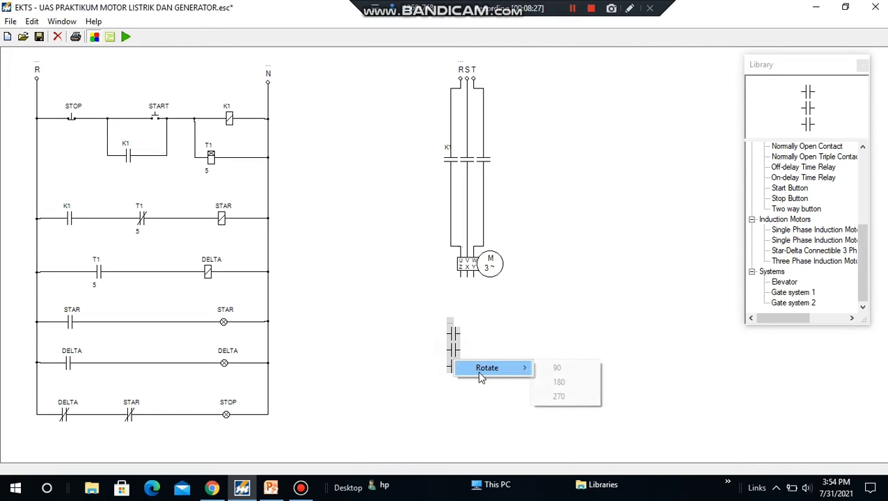
click(546, 368)
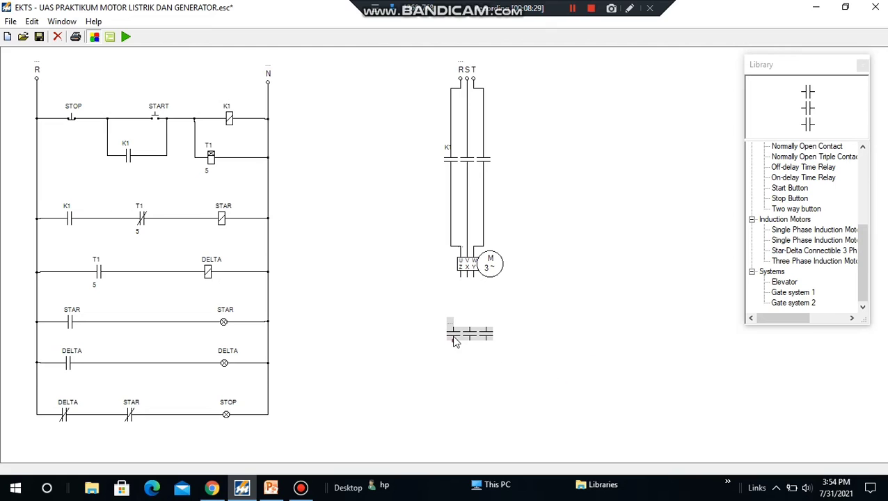
Wire the motor's Z, X and Y terminals to the lower triple contact's three upper terminals, with the contact well below the motor.
drag(454, 341, 460, 278)
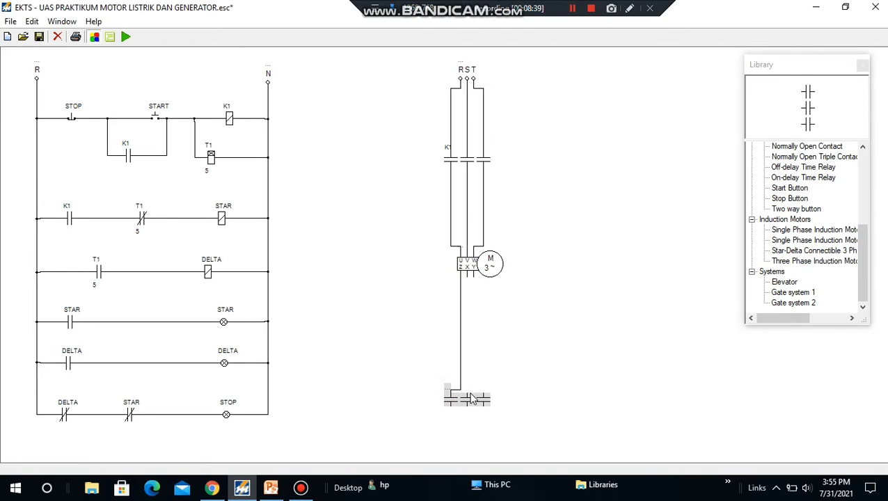
drag(469, 397, 467, 276)
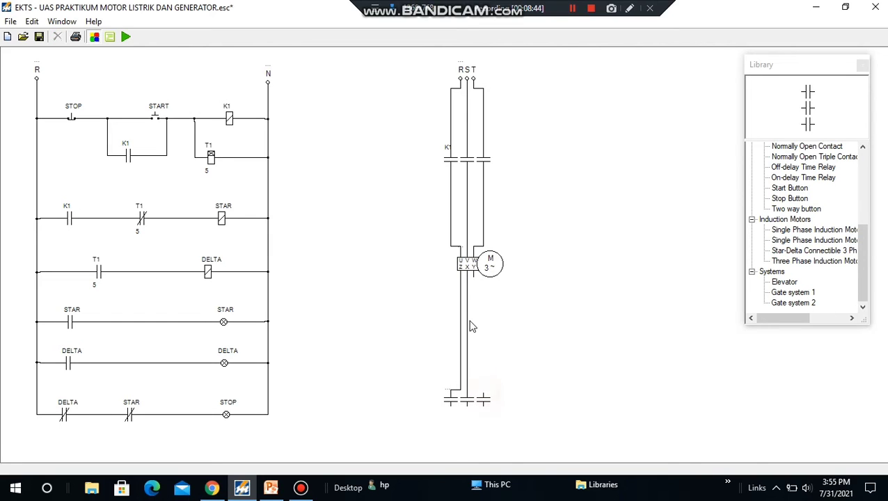
drag(474, 277, 485, 397)
click(478, 356)
drag(477, 353, 474, 353)
Assign the triple contact below the motor to STAR.
double_click(449, 394)
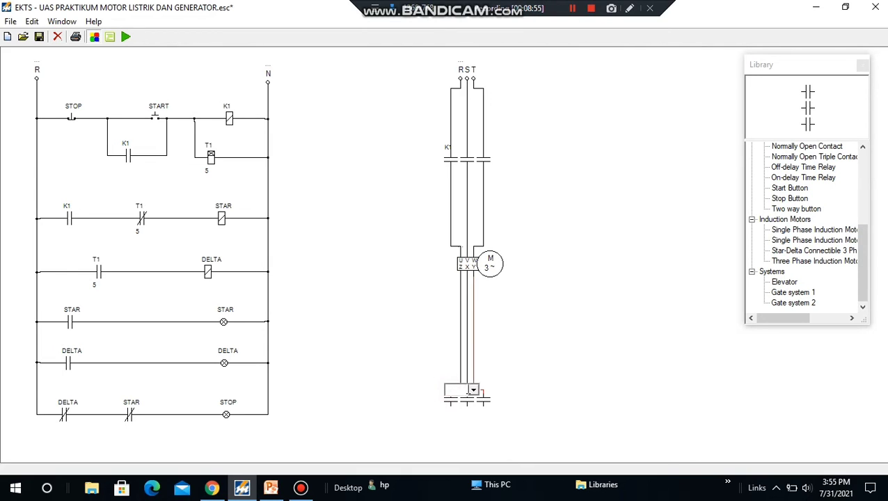
click(474, 391)
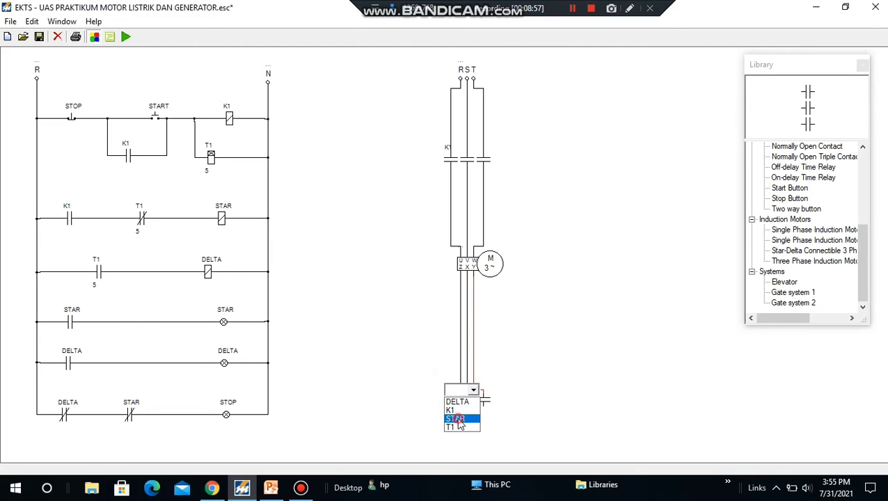
click(456, 419)
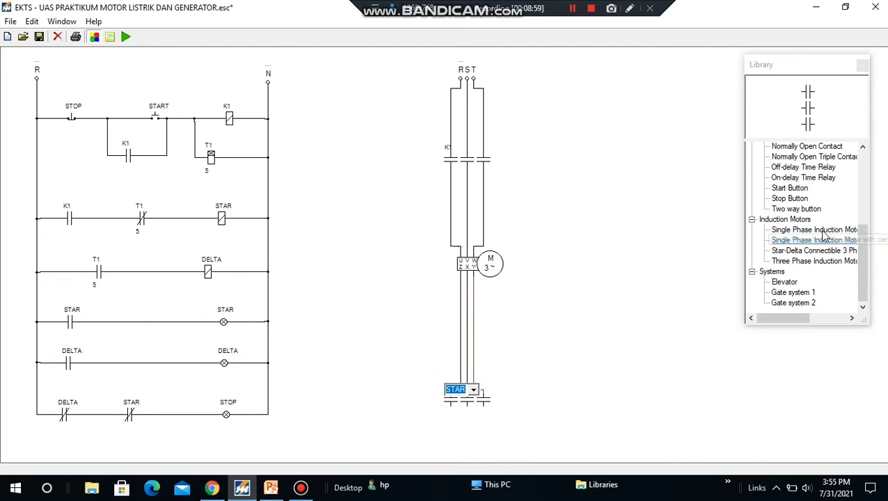
Place a third normally open triple contact to the right of the motor's lower wires and assign it to DELTA.
double_click(814, 156)
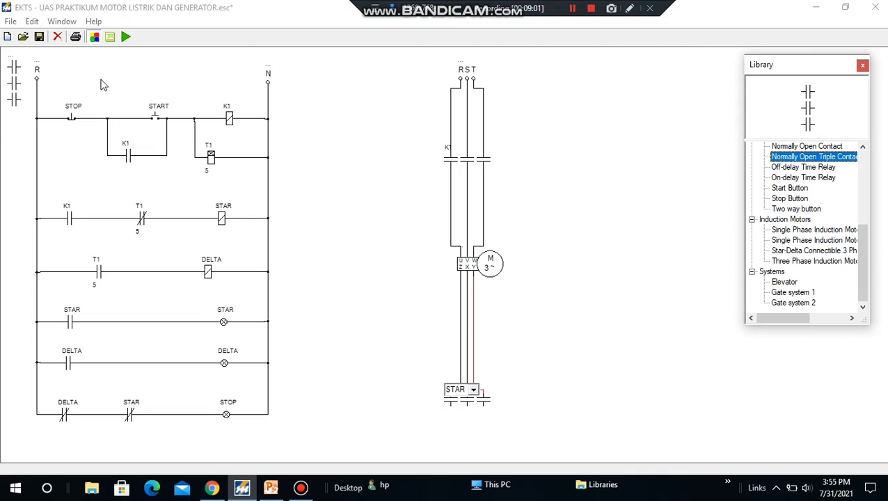
drag(17, 84, 550, 322)
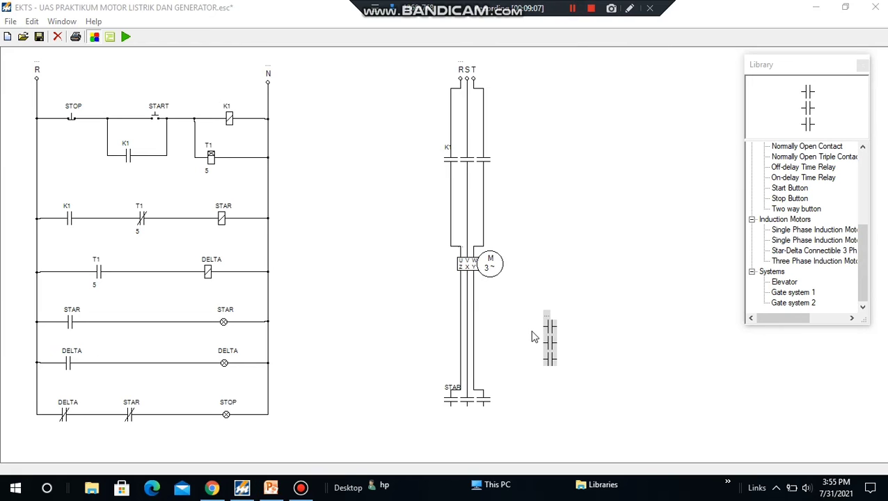
double_click(547, 313)
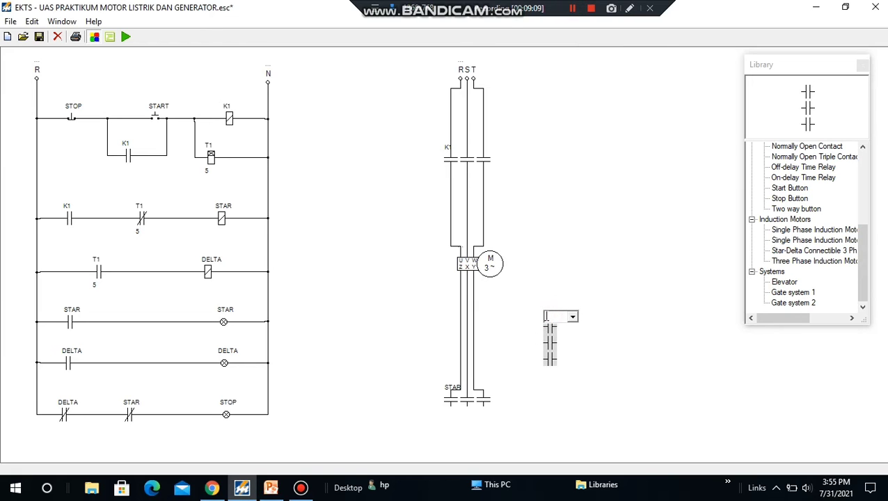
click(572, 317)
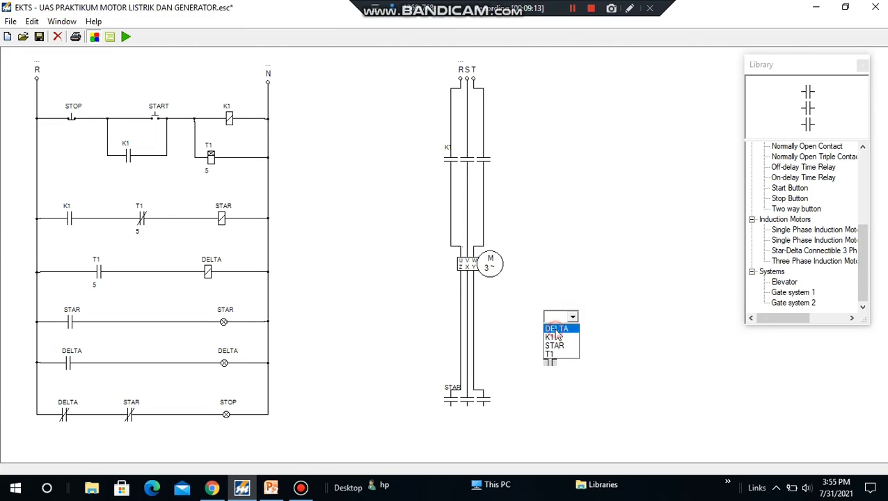
click(556, 329)
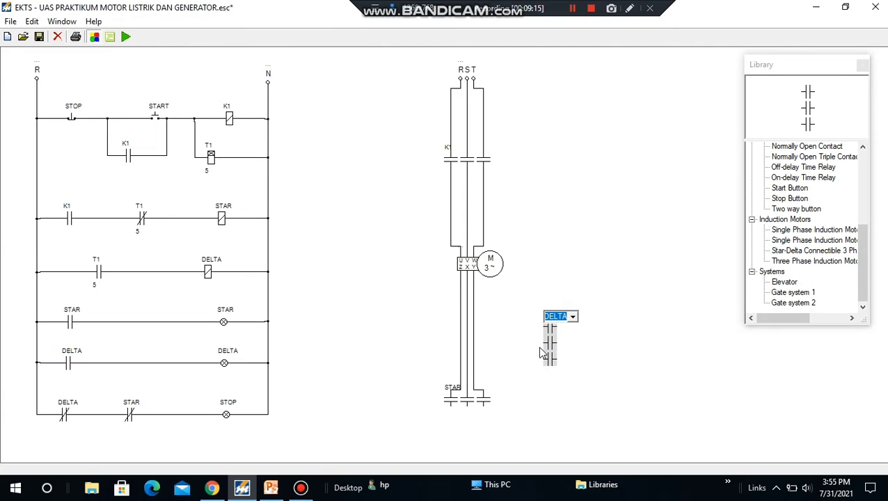
Wire the DELTA contact's first two poles from the motor's Z and X lines to the R and S lines above the motor, spacing the return wires apart.
drag(545, 326, 465, 333)
drag(557, 327, 464, 210)
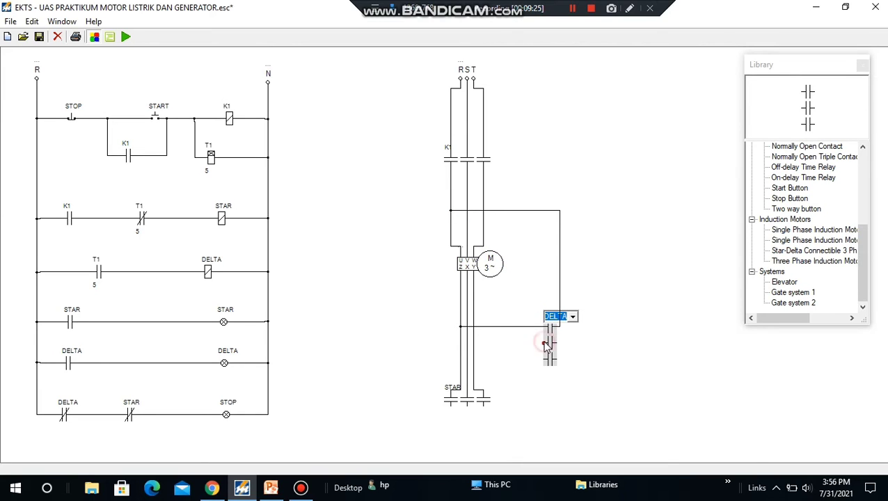
drag(544, 343, 478, 348)
drag(556, 343, 469, 200)
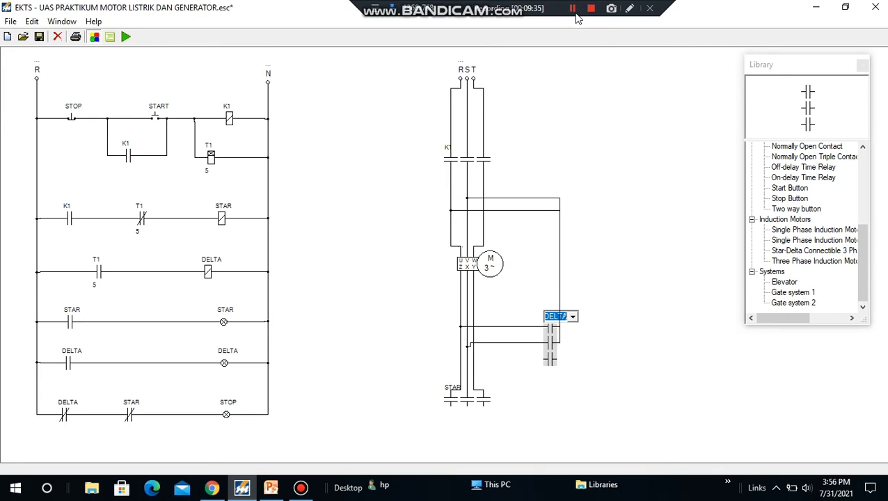
click(575, 10)
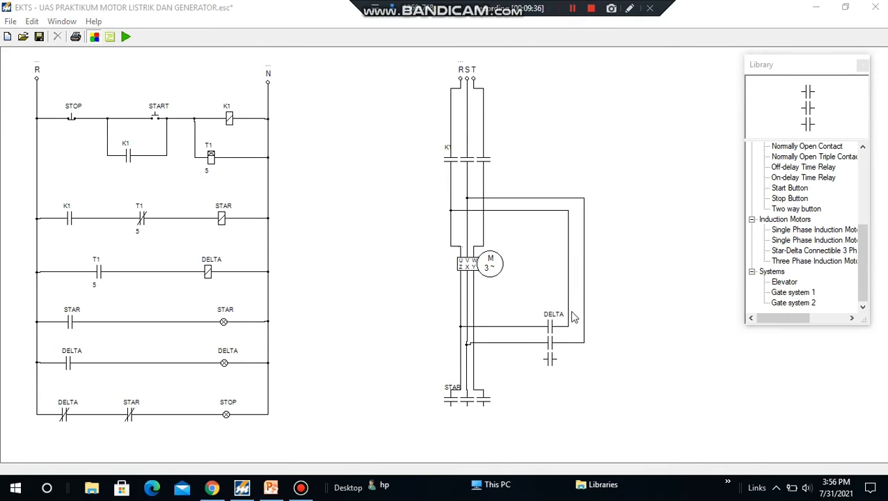
Wire the DELTA contact's third pole from the motor's Y line to the T line above the motor, routing the return wire outside the other two.
click(544, 363)
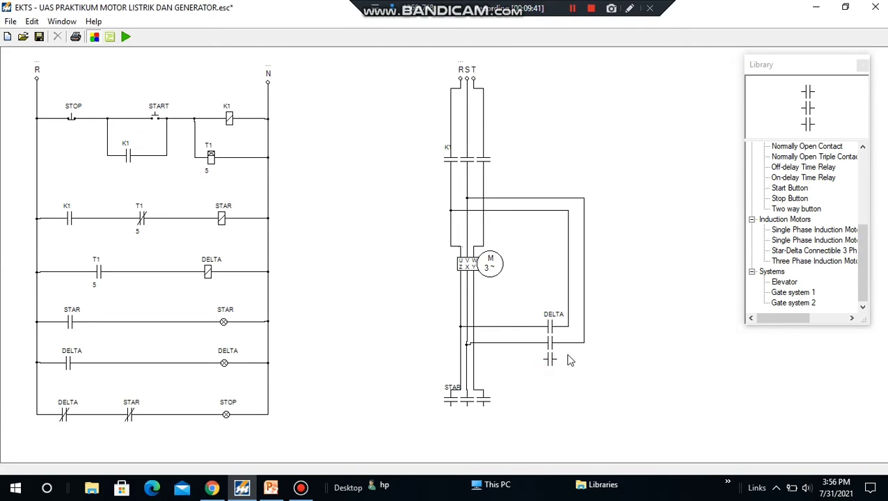
drag(544, 360, 475, 361)
drag(555, 361, 483, 180)
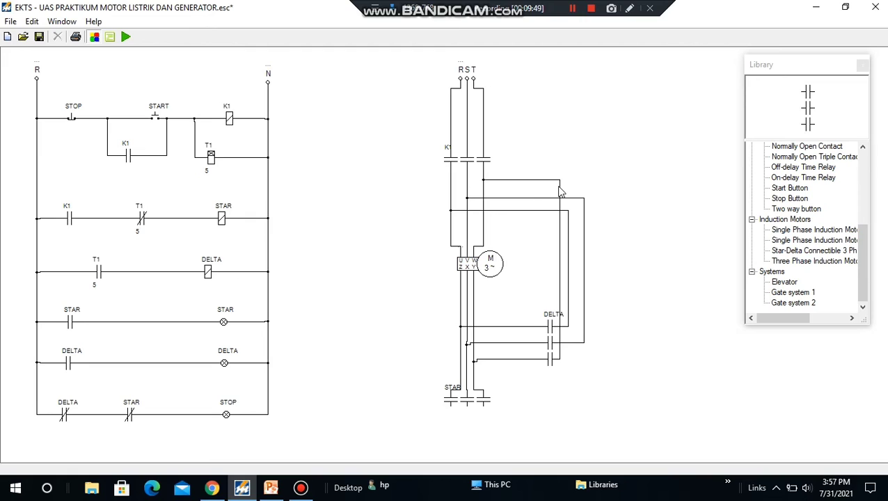
drag(560, 190, 604, 198)
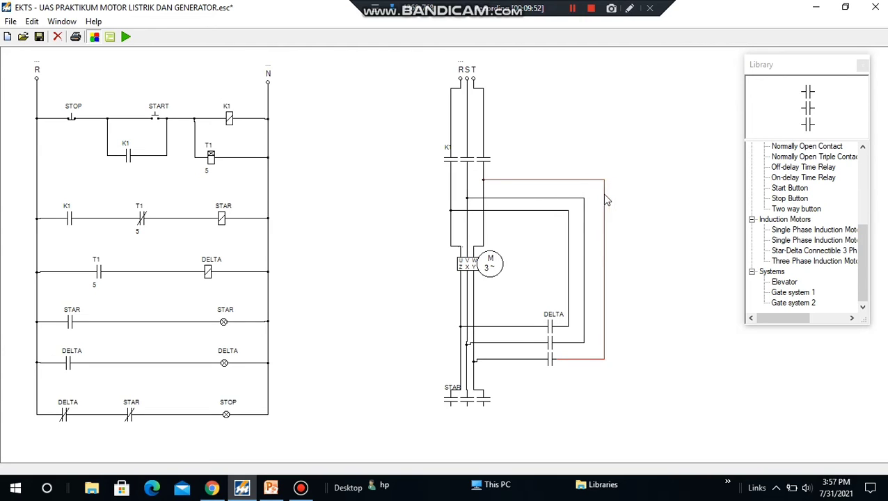
Bridge the three lower terminals of the STAR triple contact to form the star point.
mouse_move(466, 406)
mouse_down()
mouse_move(475, 419)
mouse_move(483, 406)
mouse_move(461, 413)
mouse_move(475, 412)
mouse_up()
click(480, 412)
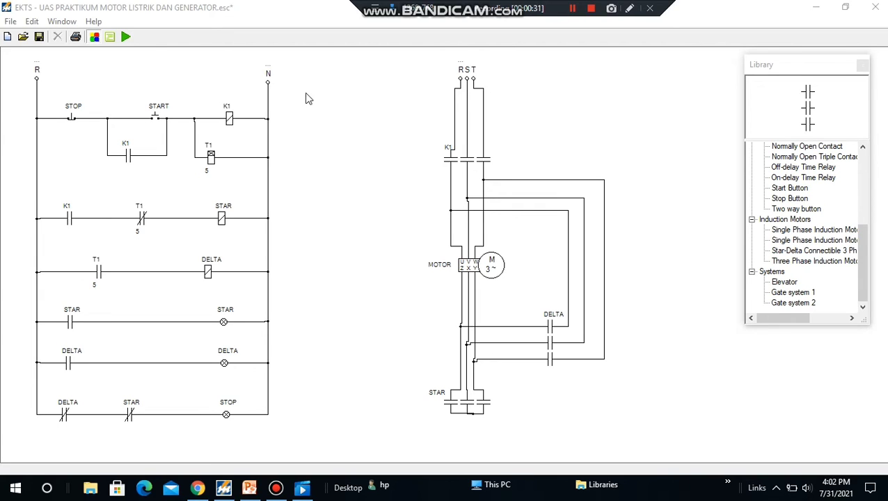
Simulate the circuit, actuate START and let the T1 timer run out, and end the simulation.
click(127, 39)
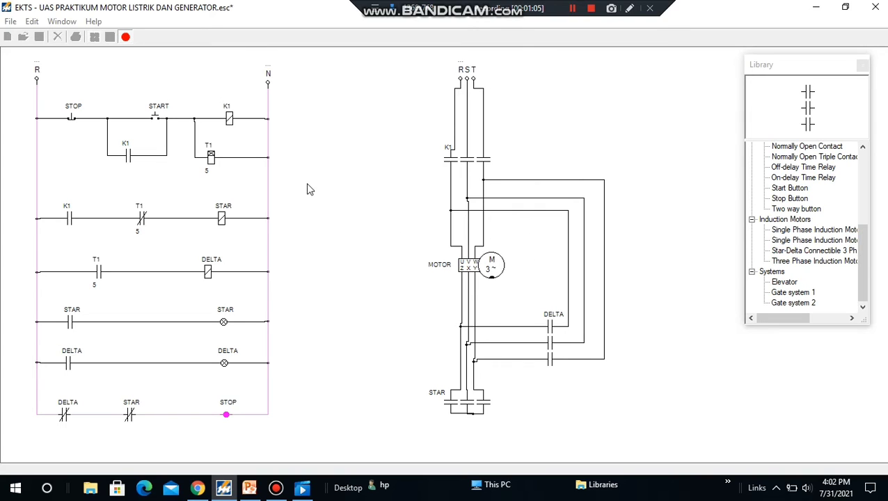
click(158, 118)
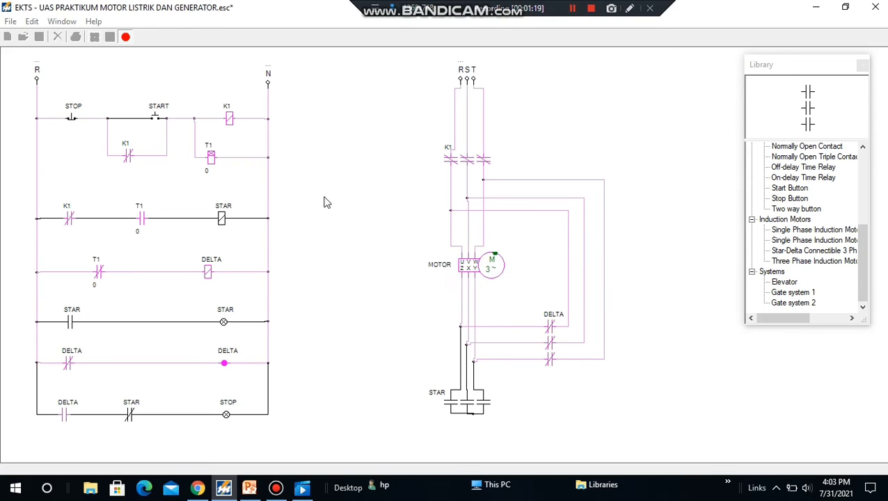
click(125, 38)
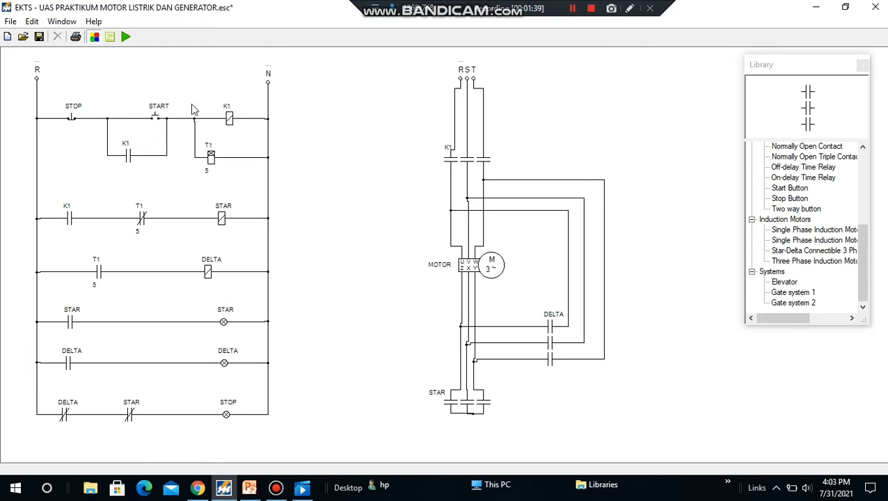
Simulate the circuit again, testing START, STOP and a second START with the T1 timer running out after each start.
click(126, 37)
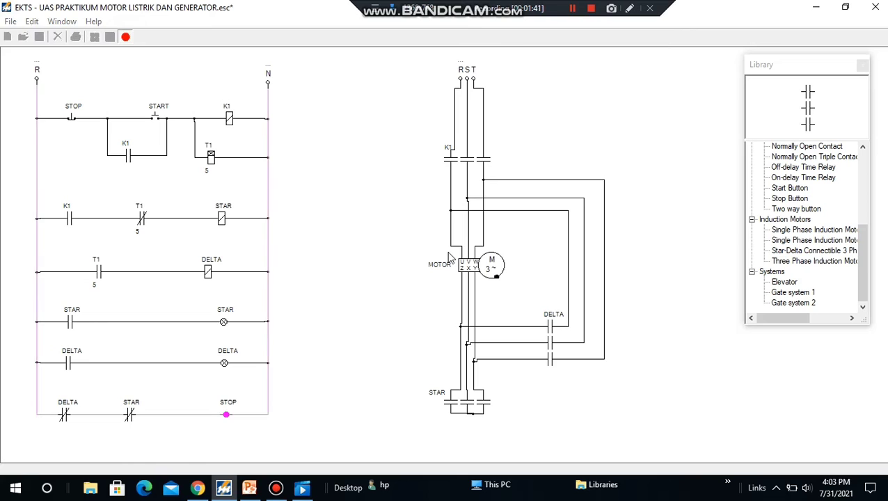
click(154, 117)
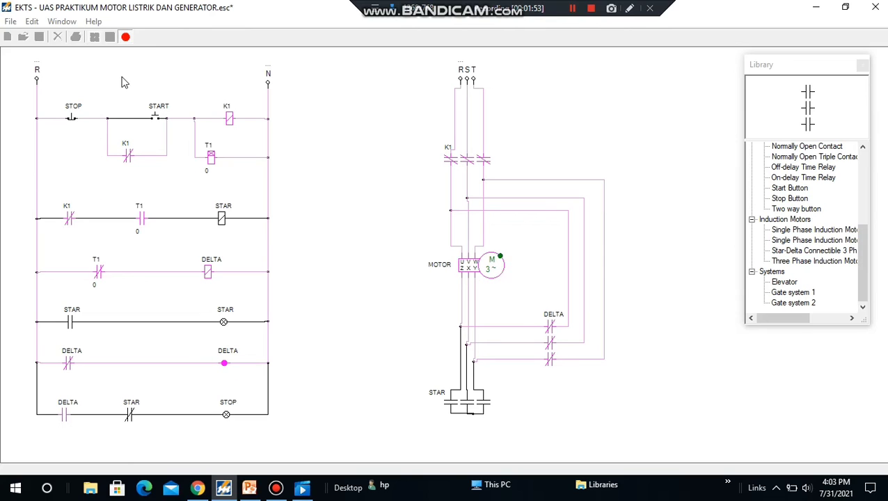
click(70, 119)
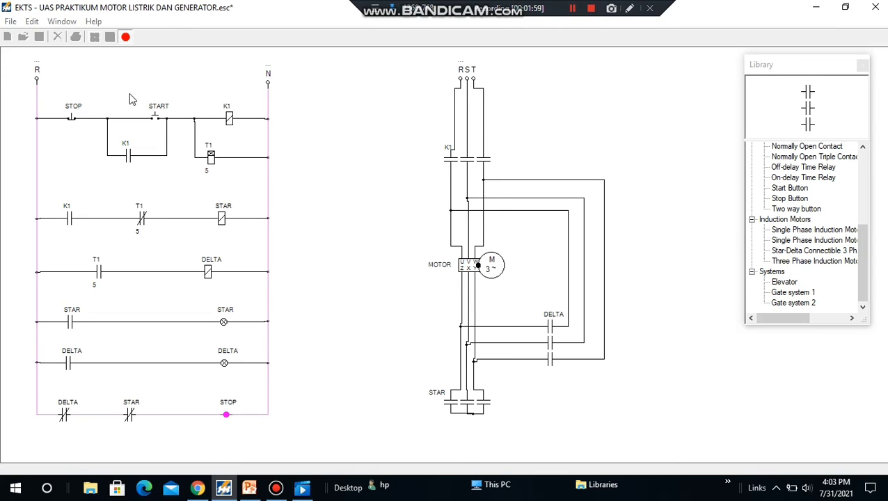
click(157, 119)
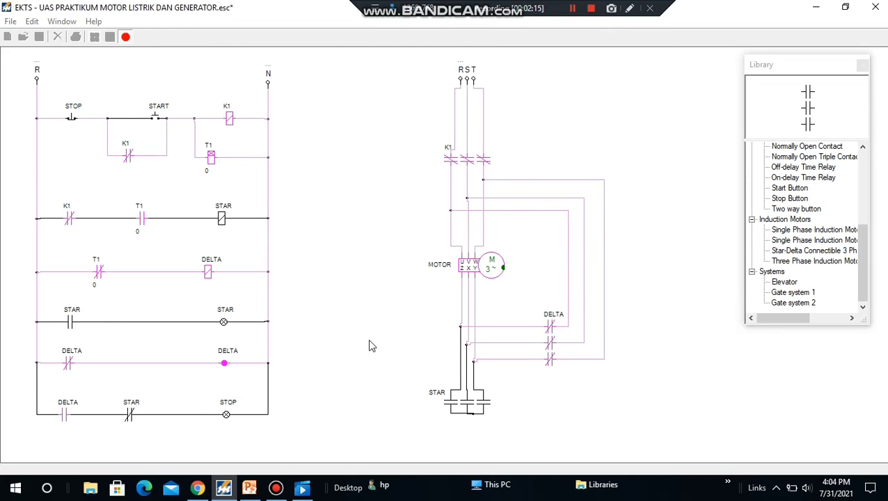
Switch to the PowerPoint slide show and advance from the task description to the Kesimpulan slide.
click(249, 489)
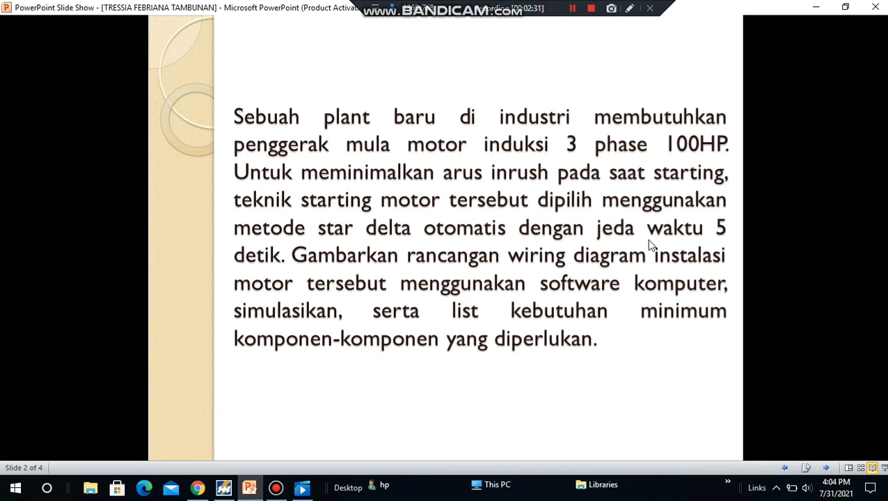
click(690, 118)
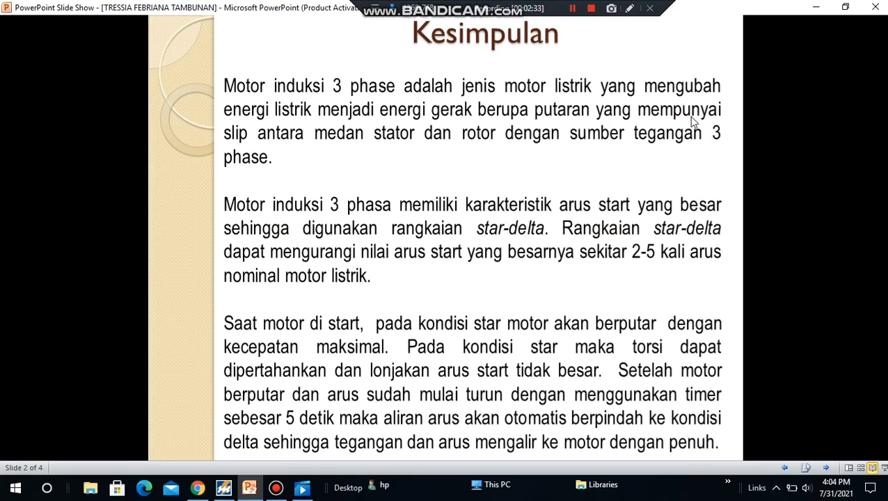